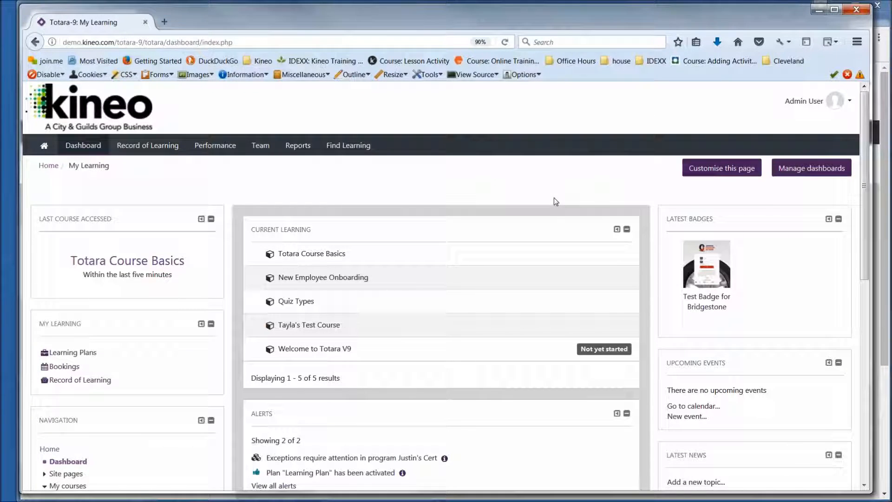
- Open the Manage programs page from the Courses section of the site administration
scroll(553, 199, down, 2)
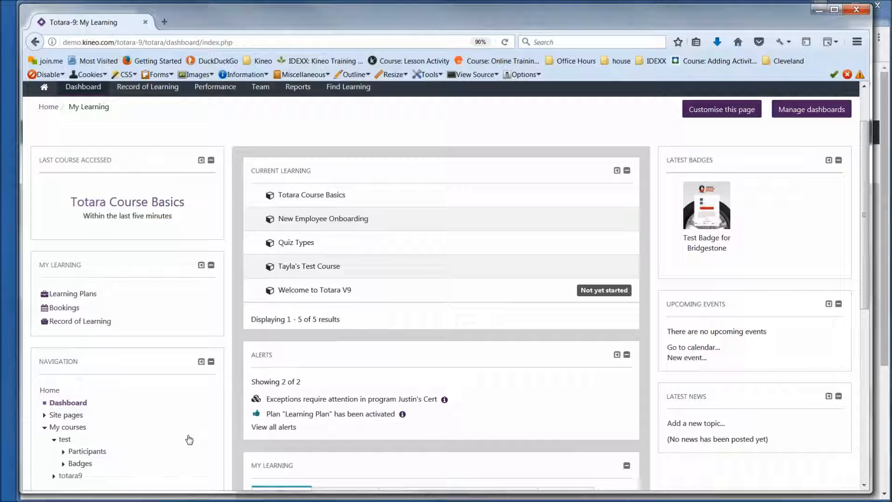
scroll(189, 439, down, 5)
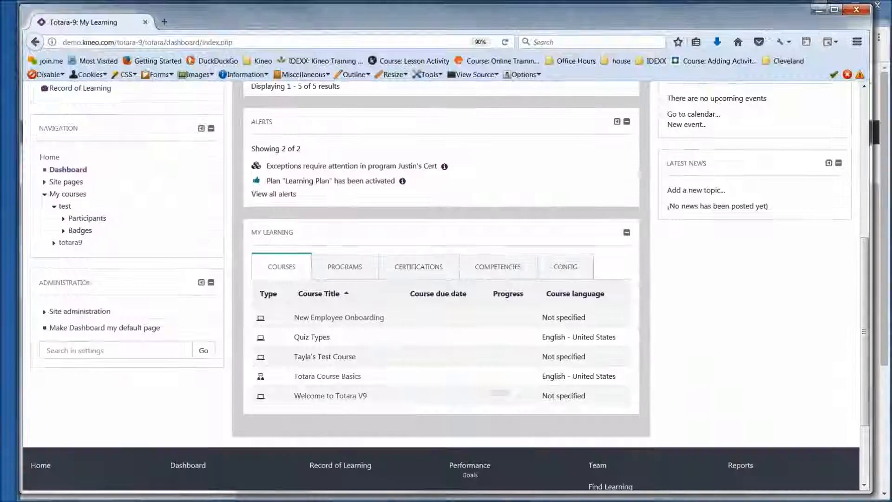
click(72, 315)
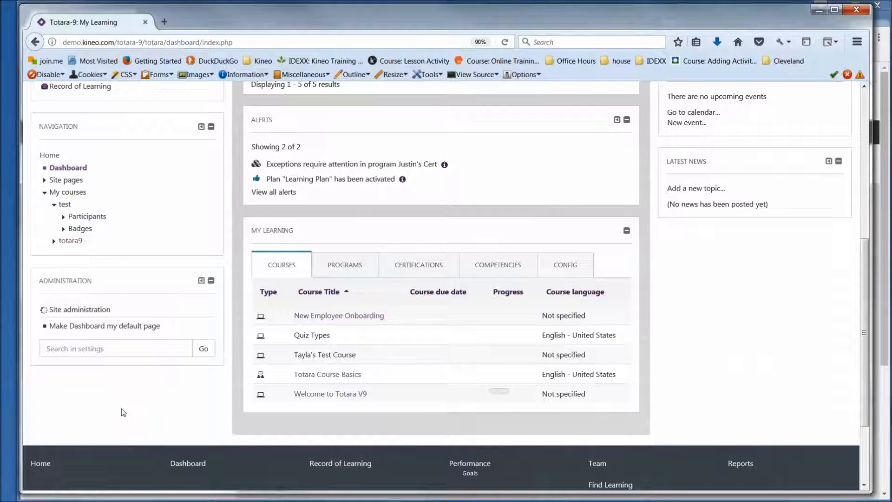
scroll(123, 412, down, 3)
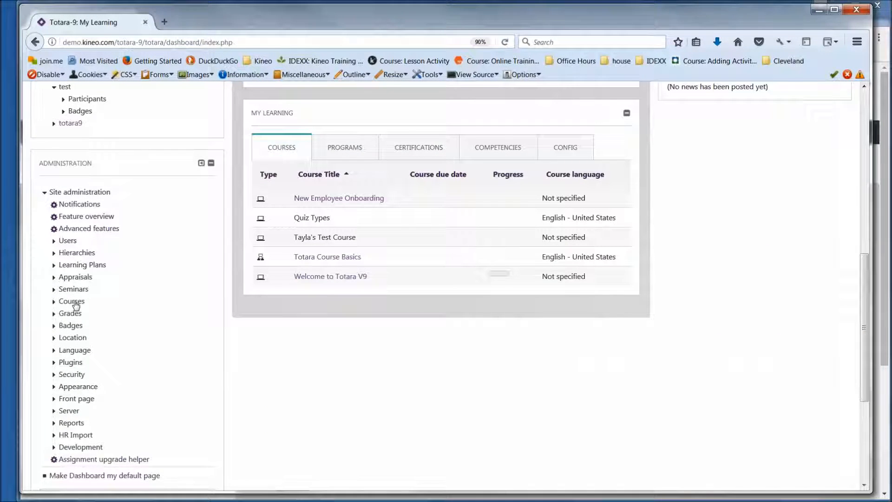
click(76, 303)
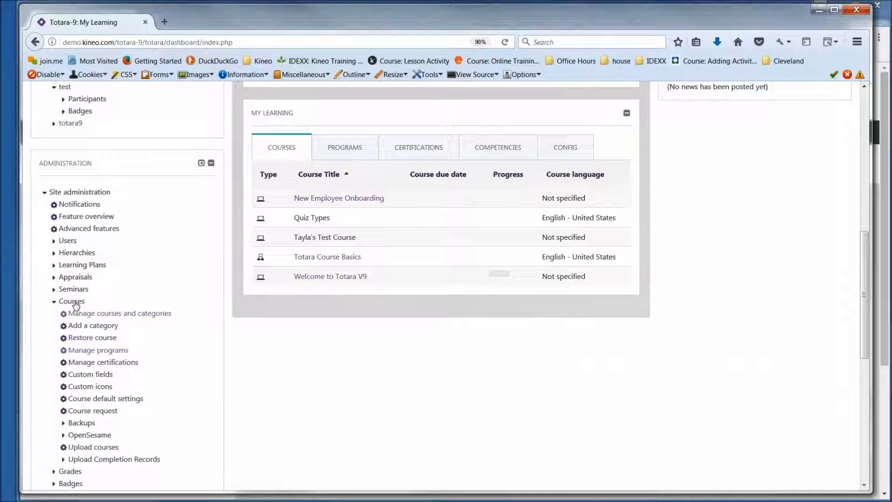
click(99, 351)
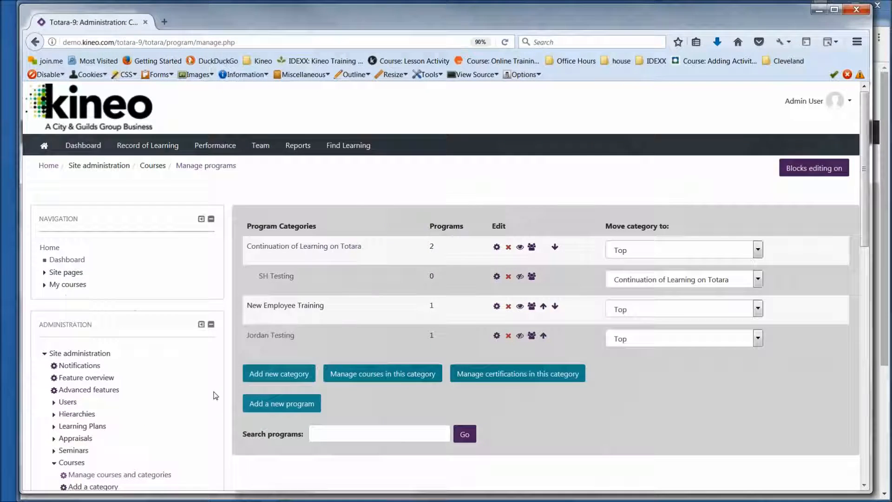
- Open the Totara 101 program in the Continuation of Learning on Totara category for editing
click(323, 247)
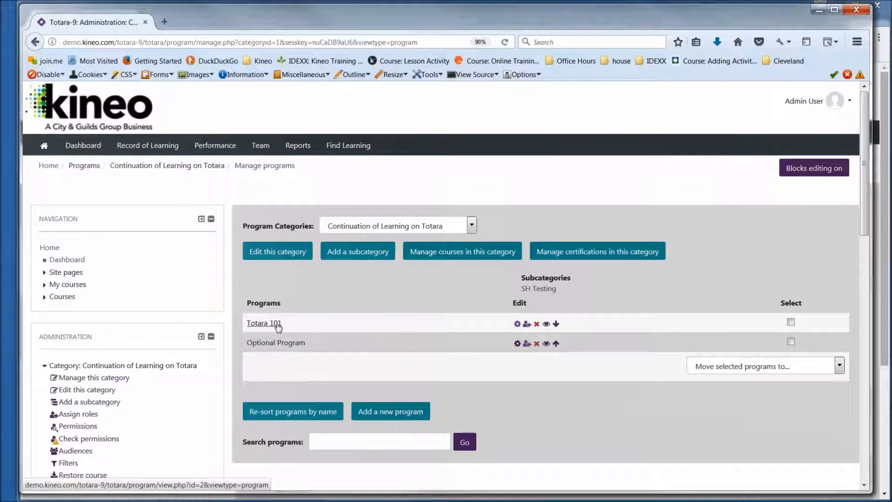
click(498, 328)
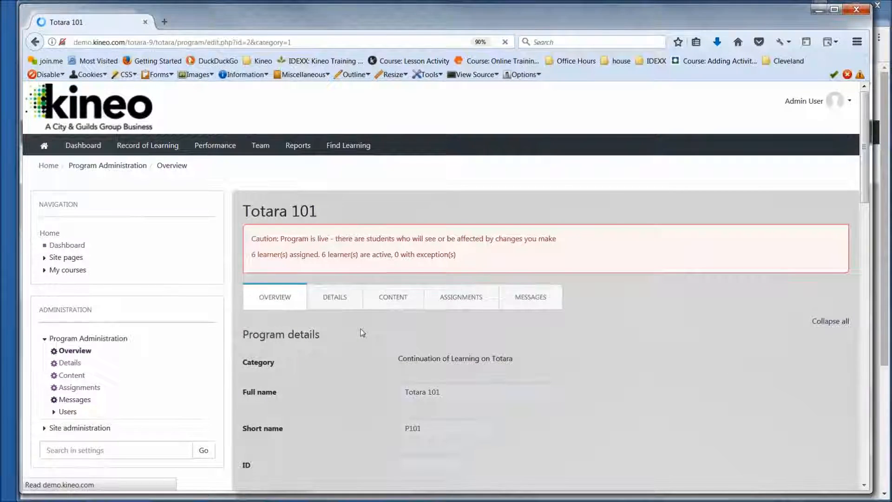
scroll(360, 333, down, 3)
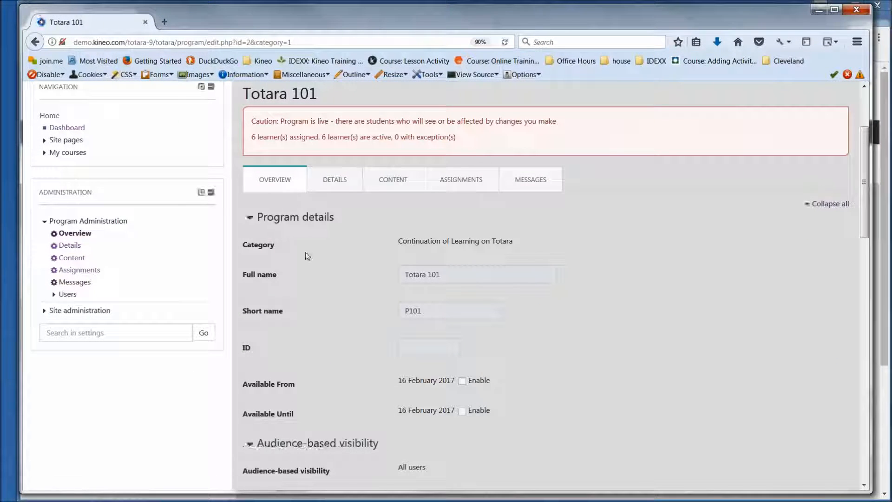
- Look over the Totara 101 program's details, and open its content settings
click(334, 182)
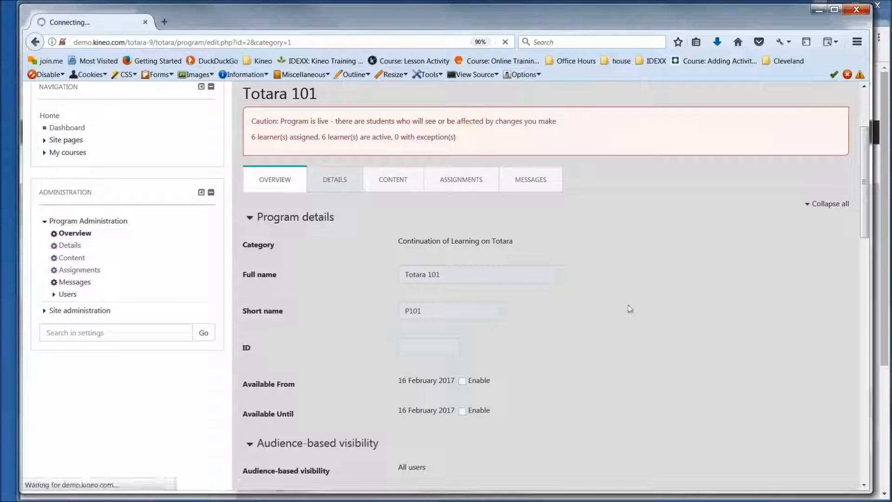
scroll(639, 315, down, 4)
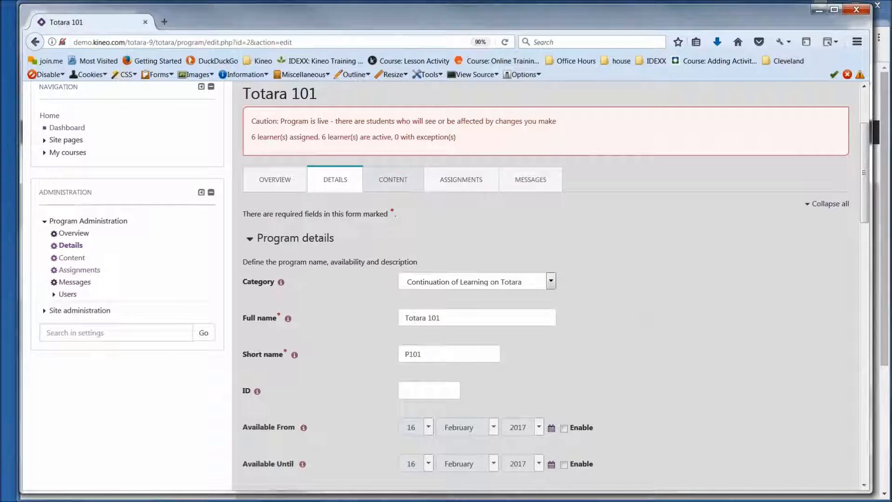
click(393, 182)
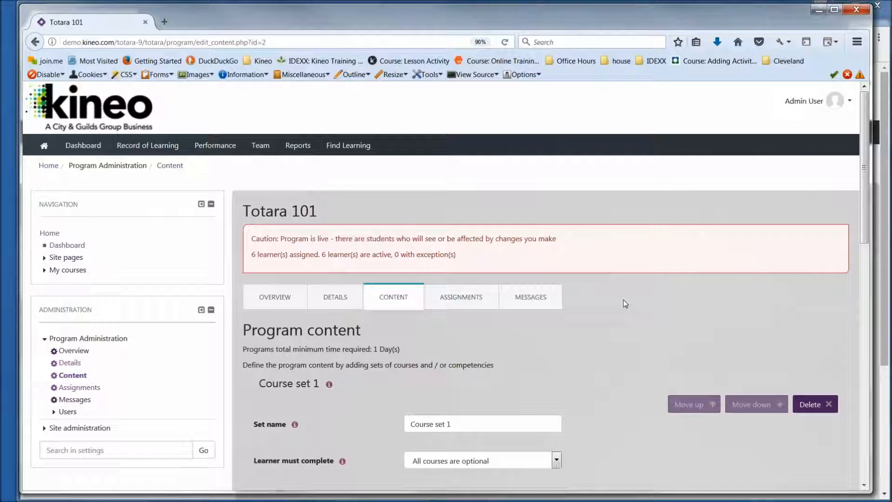
- Rename Course set 1 as Optional Set 1 and choose "All courses are optional" as the completion requirement
scroll(625, 304, down, 10)
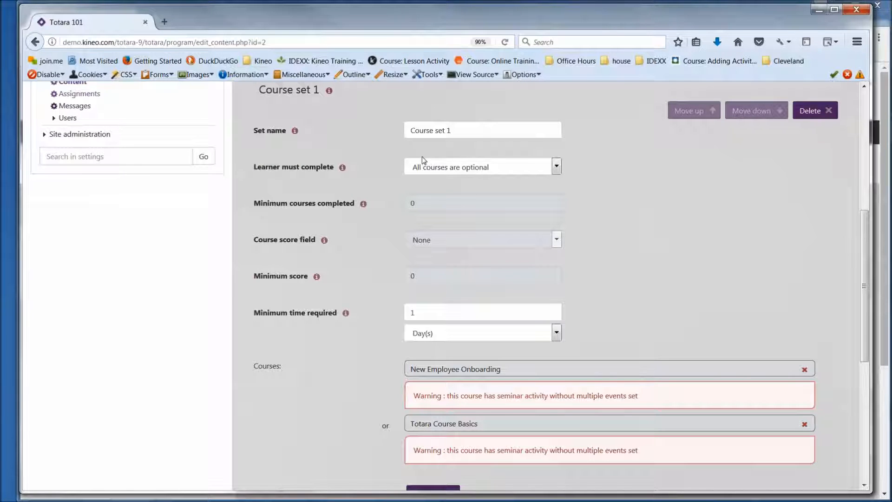
drag(469, 131, 388, 139)
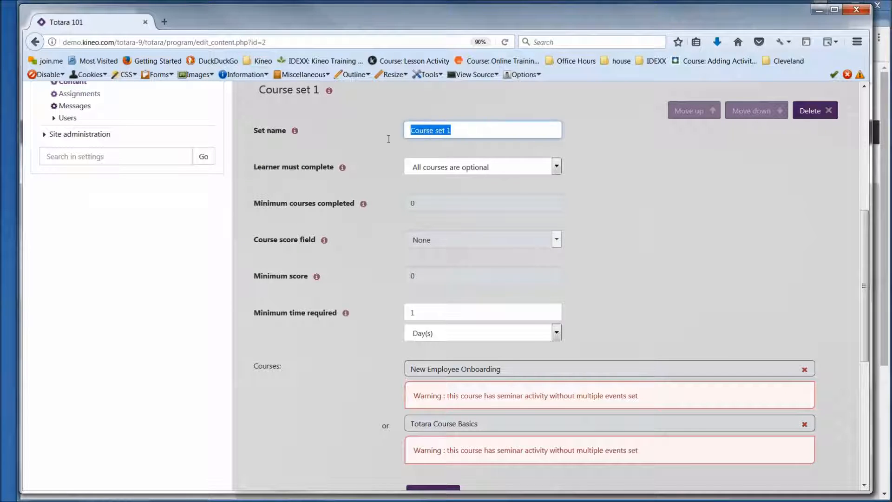
text(Op)
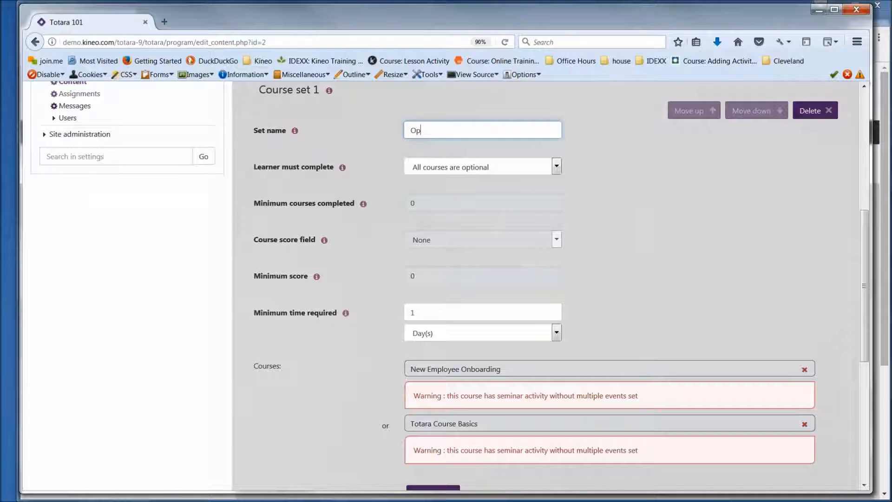
text(tional Set 1)
click(556, 169)
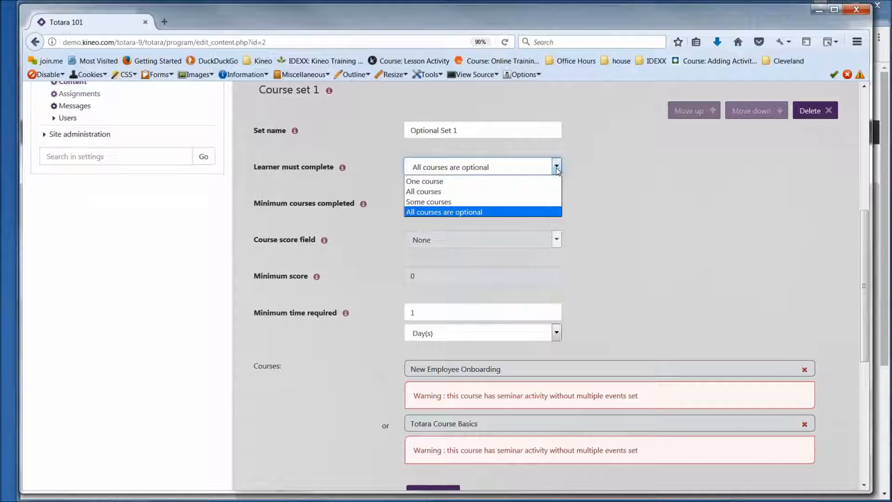
click(503, 214)
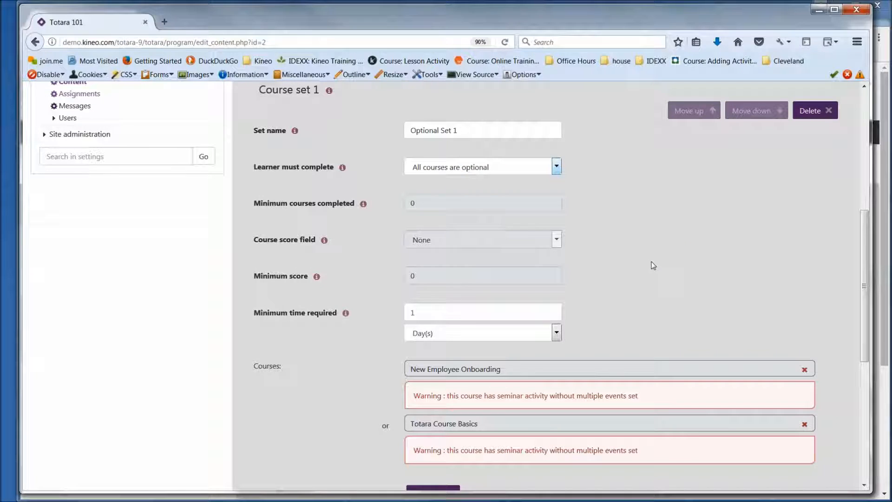
- Save the program content changes and confirm saving them all for the affected learners
scroll(651, 263, down, 3)
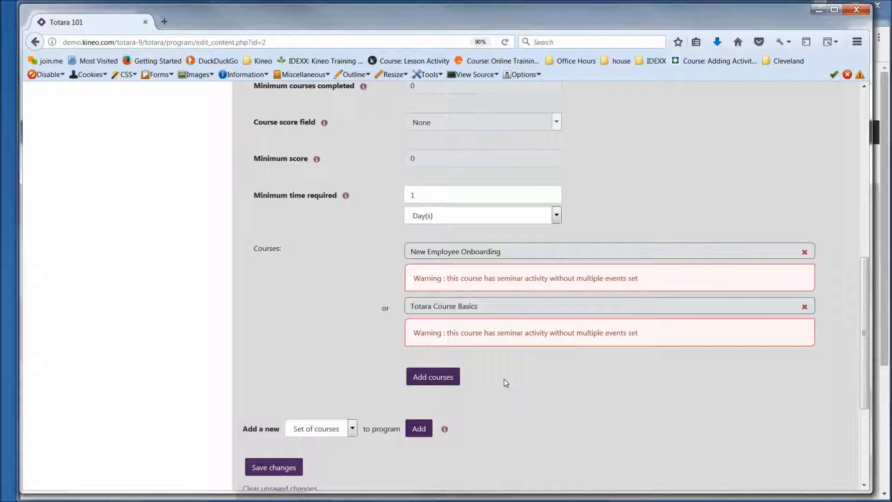
scroll(503, 382, down, 2)
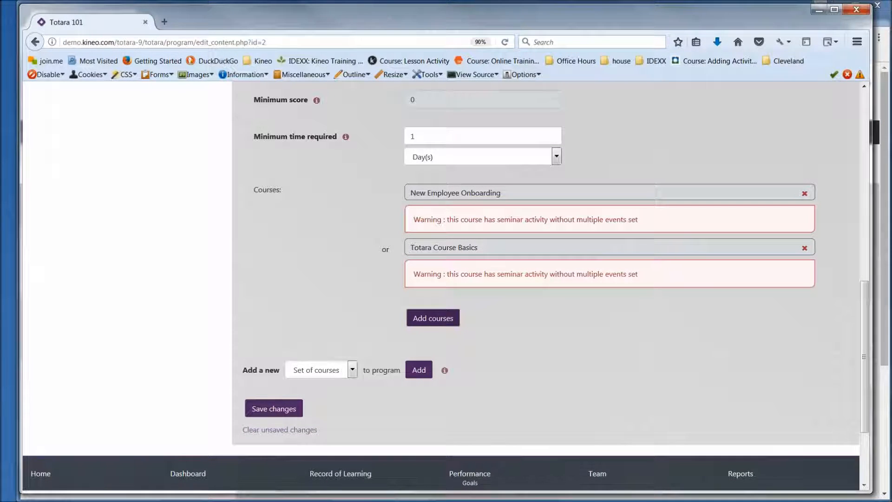
click(274, 408)
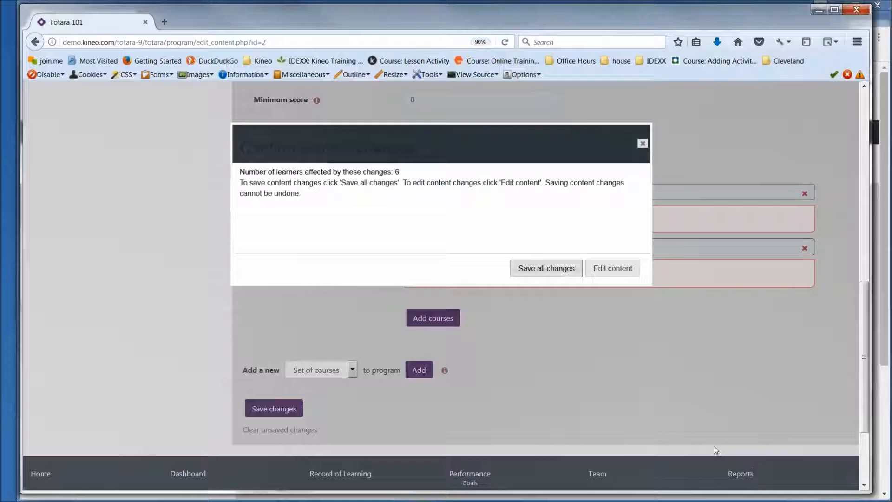
click(539, 273)
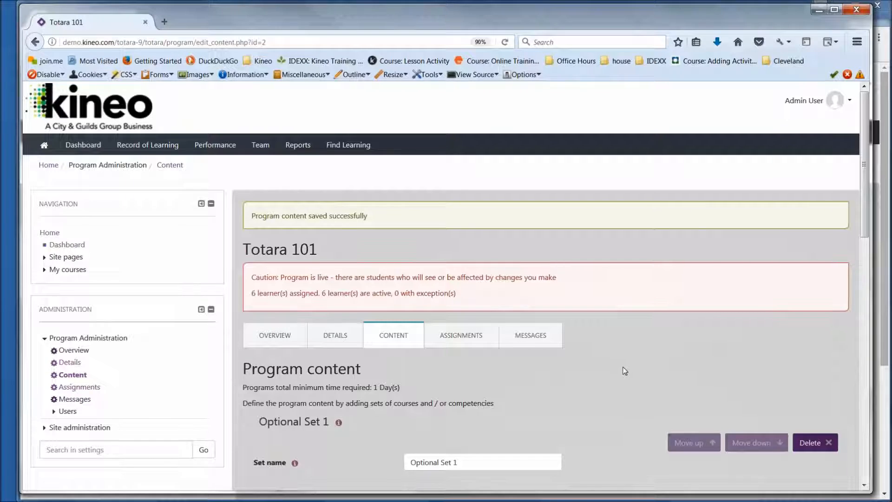
scroll(623, 367, down, 2)
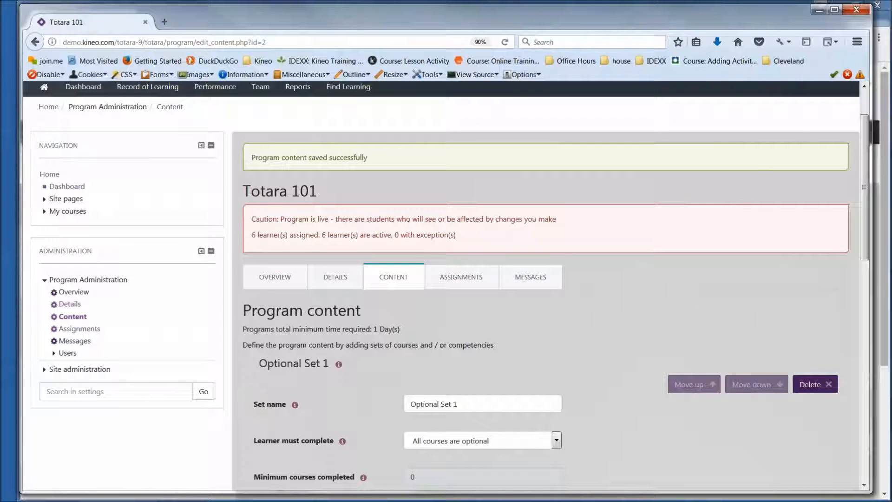
- Switch to the learner's Chrome session and check the current learning listed on the dashboard
click(271, 501)
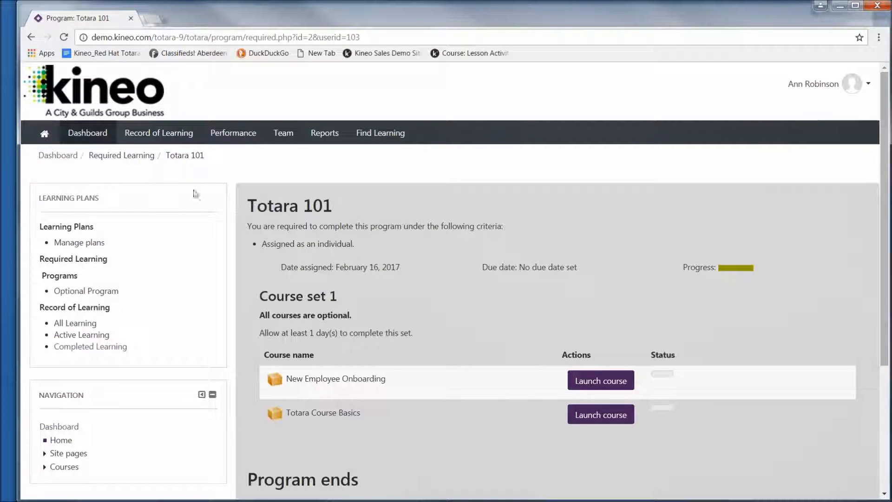
click(58, 156)
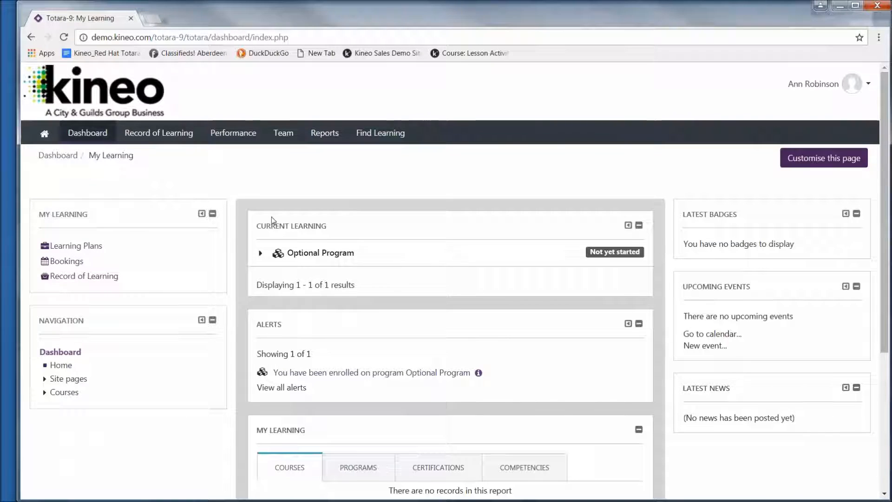
mouse_move(277, 261)
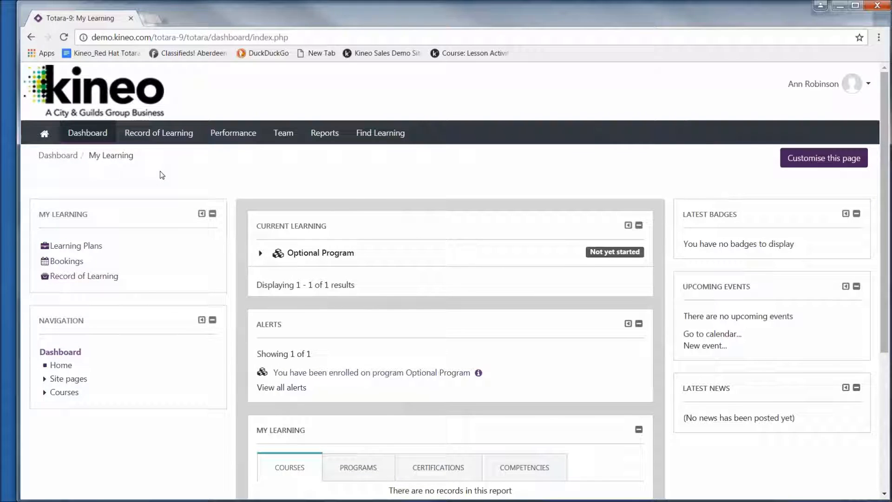
- Open the learner's Record of Learning and examine the progress and completion dates of the programs
click(170, 139)
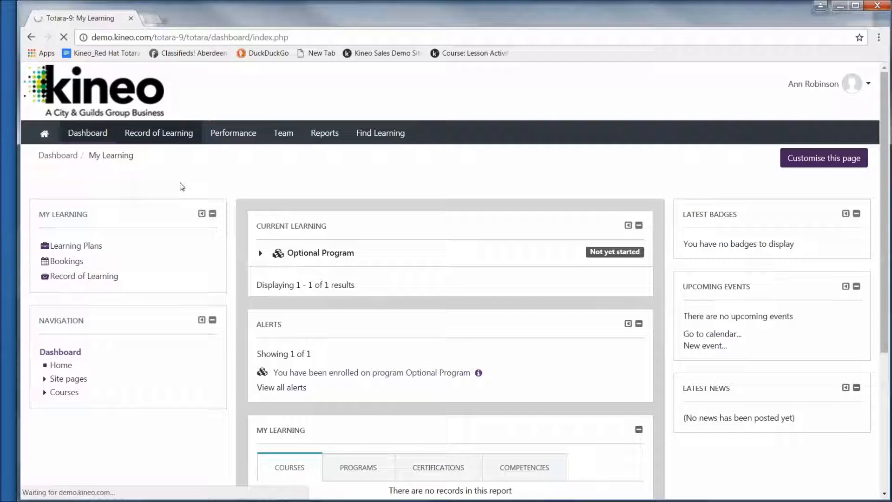
scroll(183, 195, down, 3)
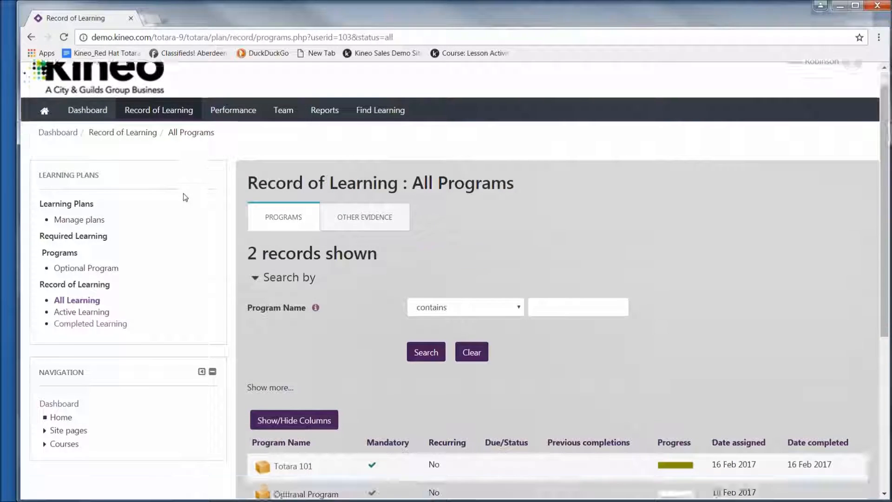
scroll(185, 197, down, 2)
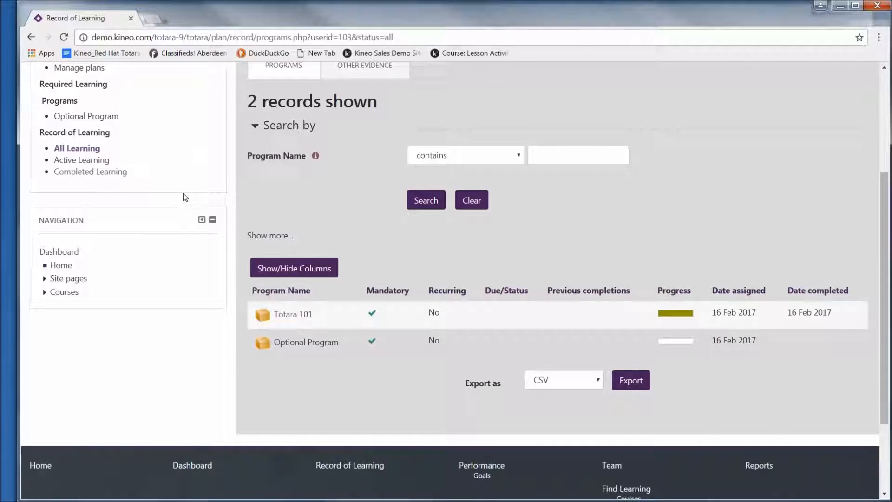
scroll(184, 197, up, 2)
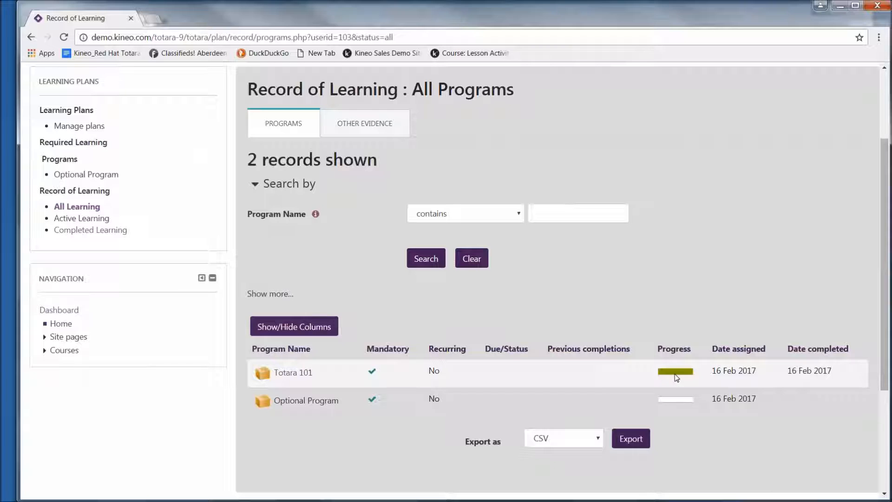
- Open Totara 101 from the learner's record and review the courses in its optional set
click(290, 372)
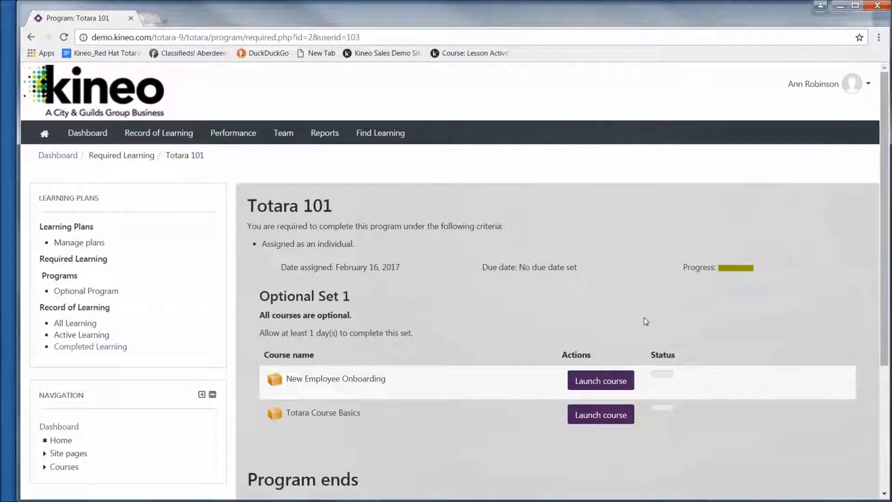
scroll(646, 321, down, 3)
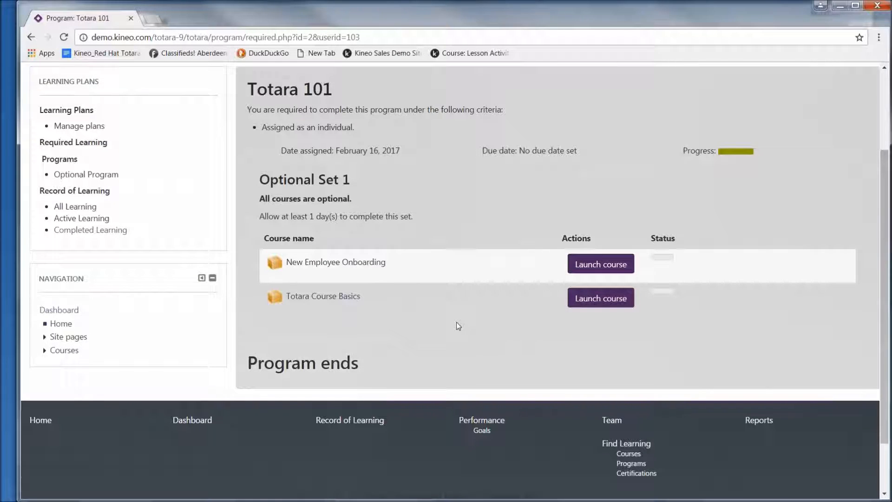
scroll(457, 322, up, 3)
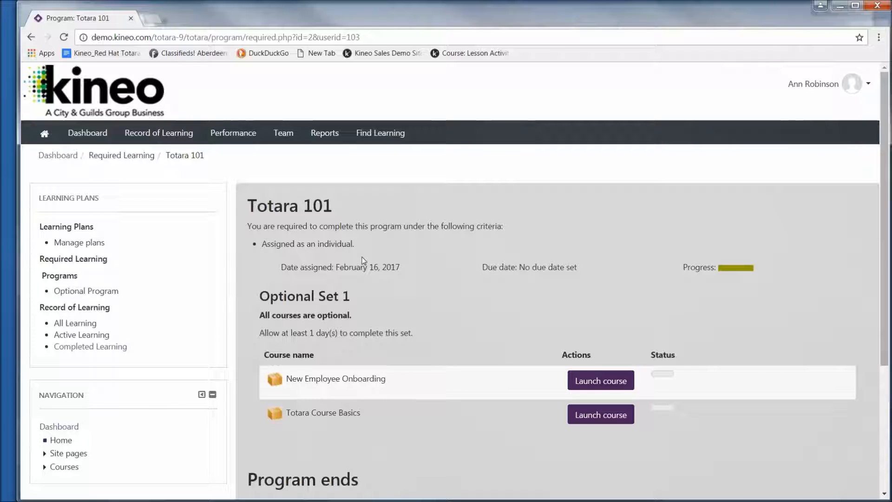
- Open the second team member's learning plans and create a new plan named Optional Learning from the Learning Plan template
click(281, 141)
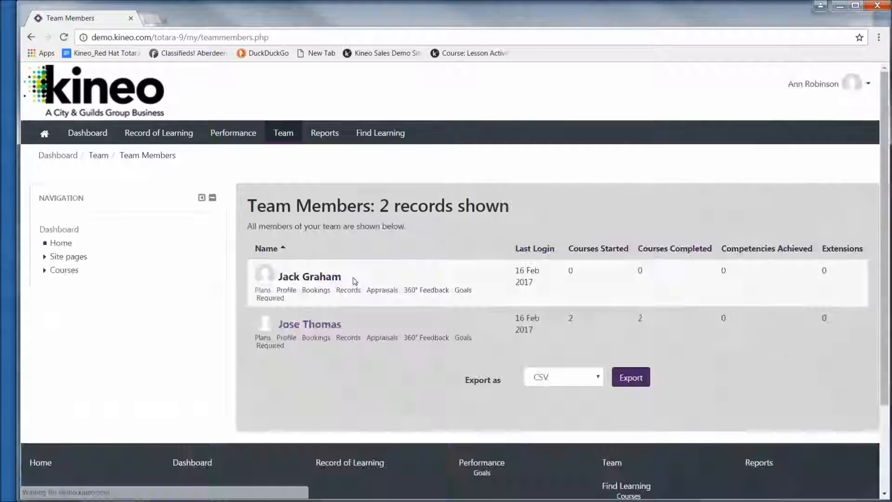
click(263, 341)
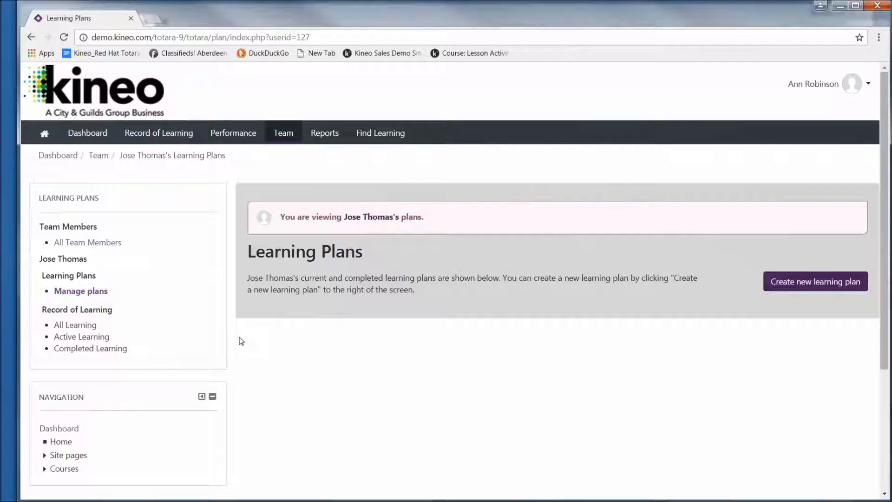
click(832, 284)
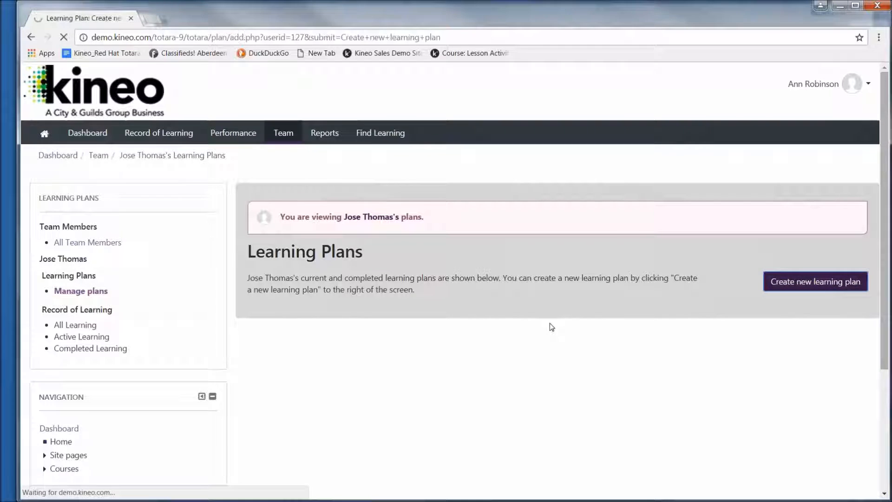
scroll(550, 322, down, 1)
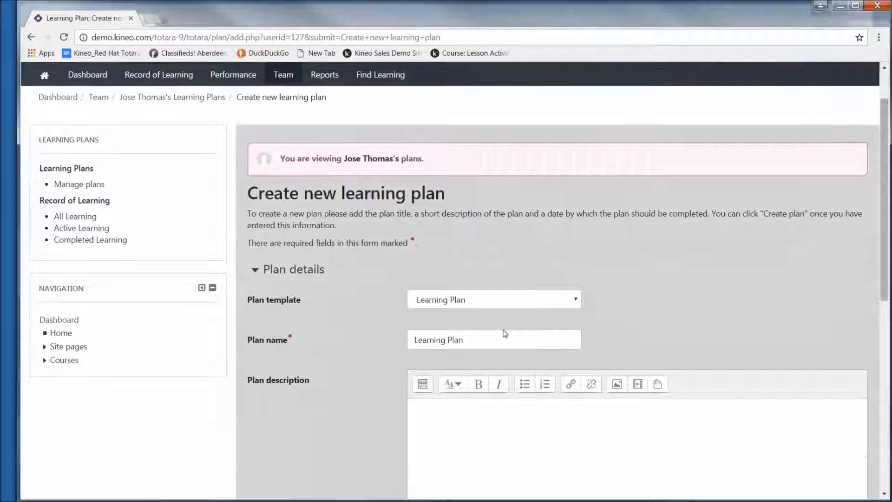
drag(487, 341, 342, 335)
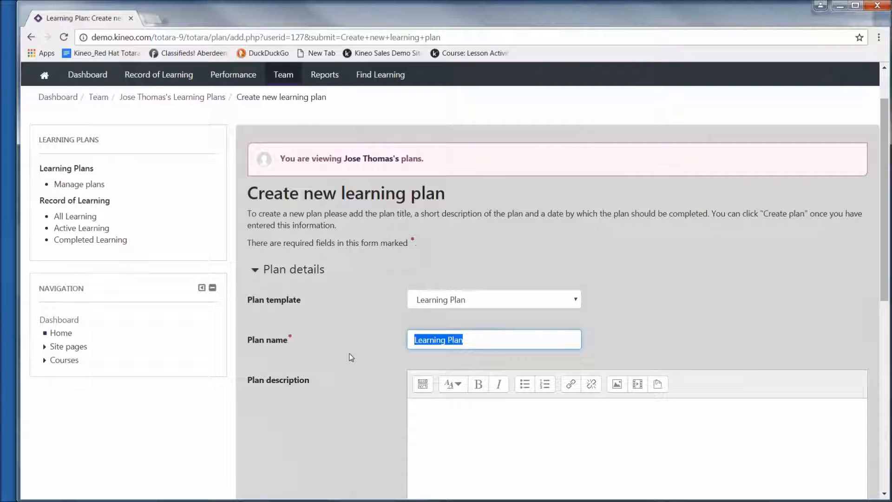
text(Optional)
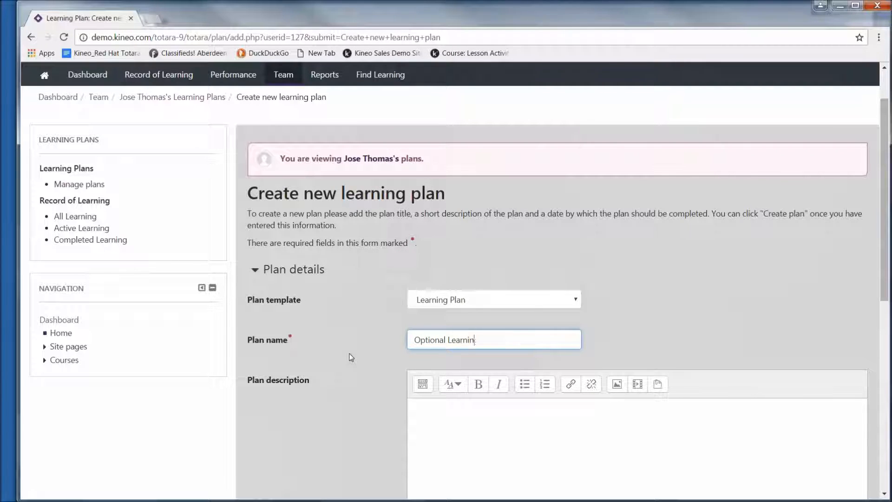
scroll(353, 358, down, 5)
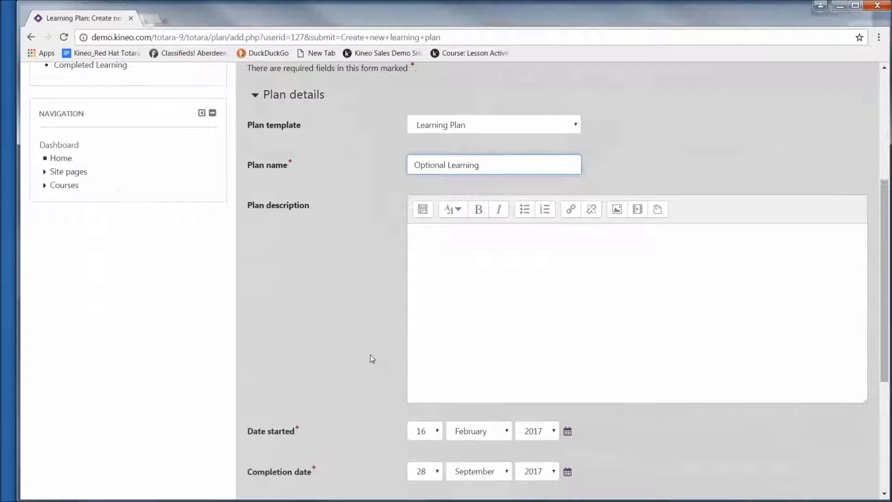
scroll(371, 358, down, 1)
click(422, 394)
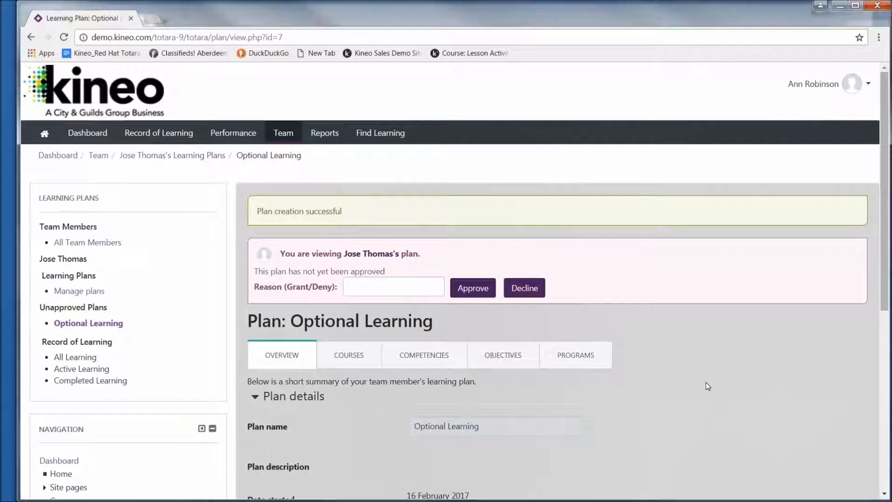
- Add the Totara 101 program from Continuation of Learning on Totara to the Optional Learning plan and approve the plan
scroll(706, 385, down, 1)
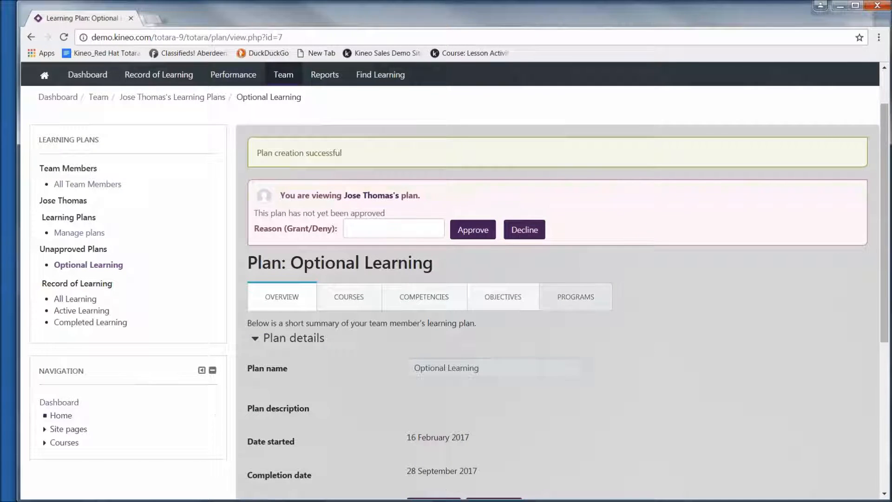
click(586, 311)
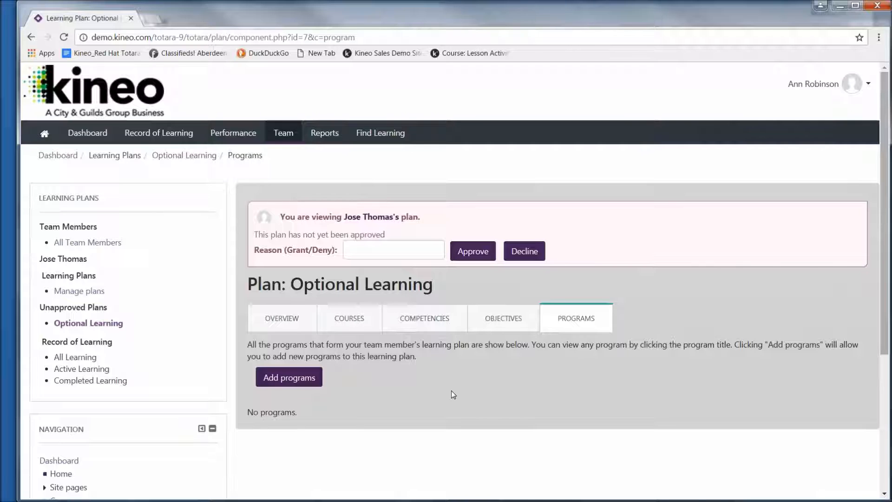
click(307, 379)
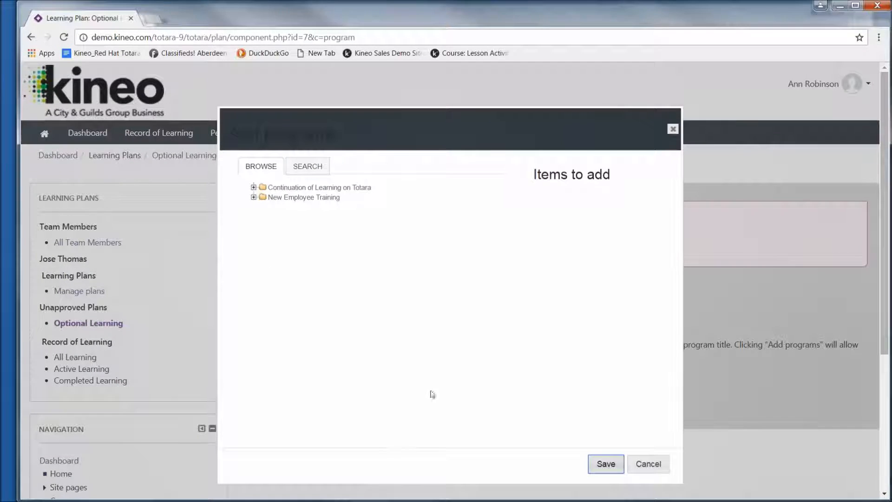
click(253, 187)
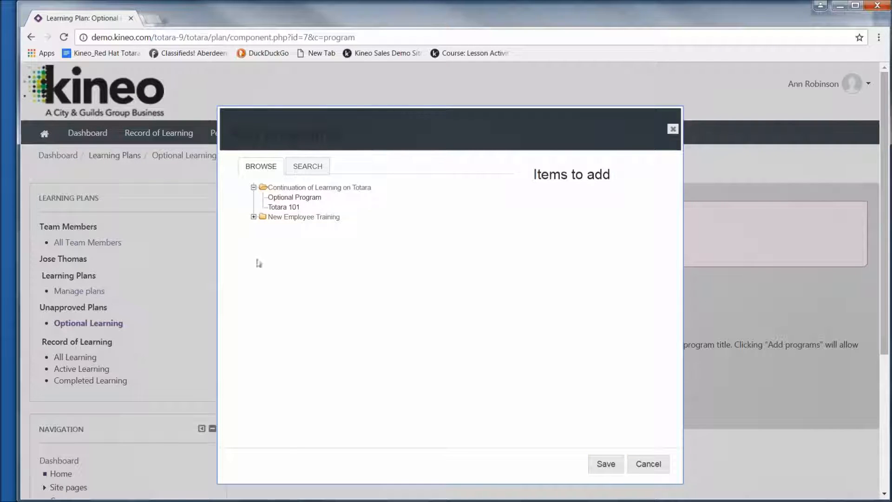
click(283, 207)
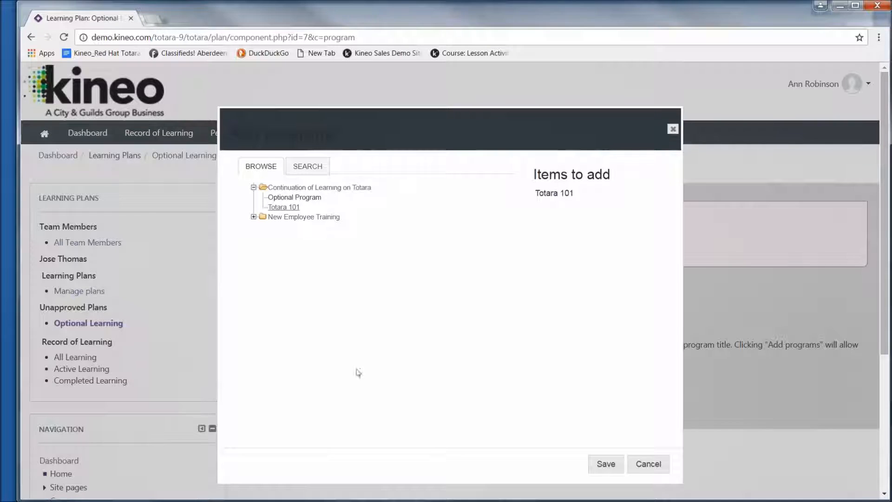
click(605, 464)
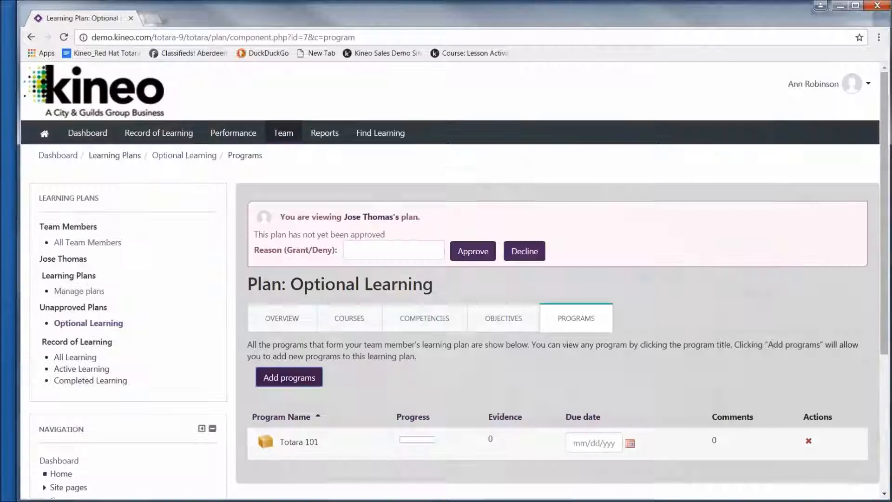
scroll(417, 400, down, 2)
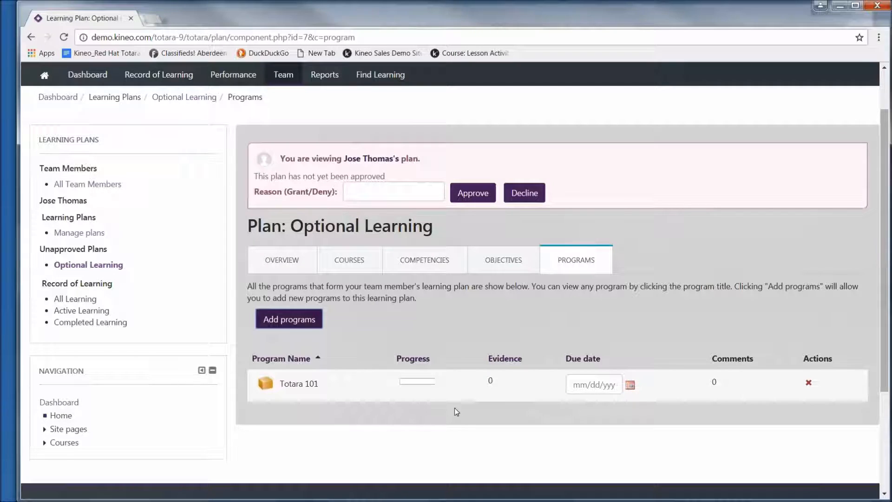
click(475, 199)
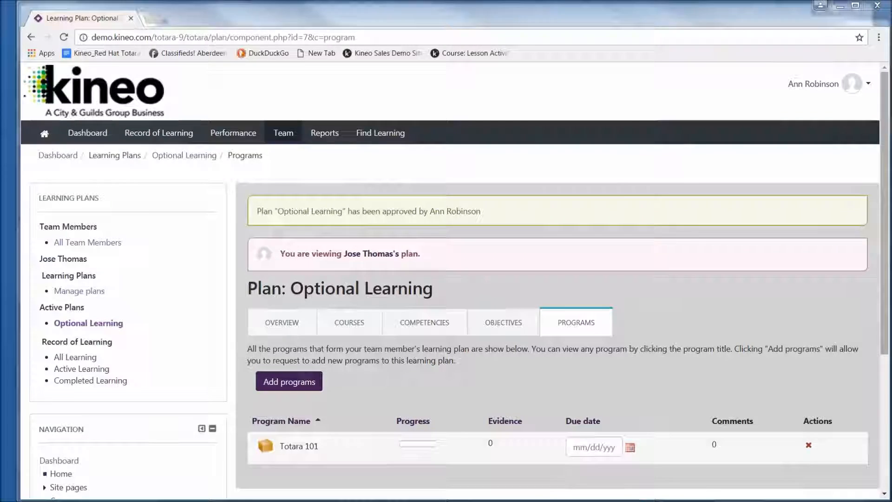
- Switch to the team member's Internet Explorer session, refresh the dashboard and open their learning plans
key(alt+Tab)
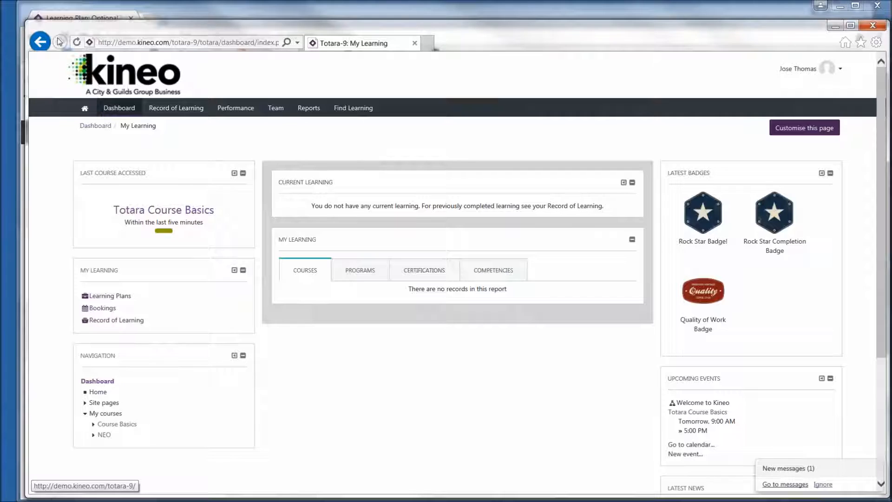
click(77, 43)
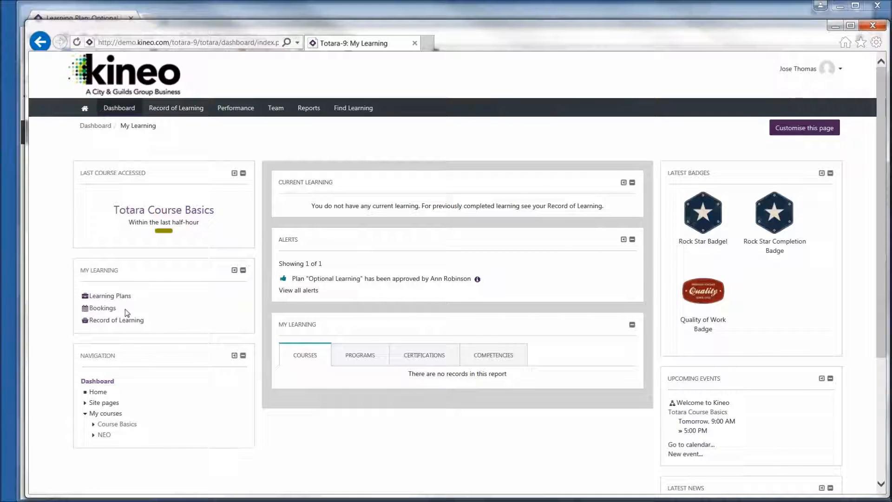
click(122, 297)
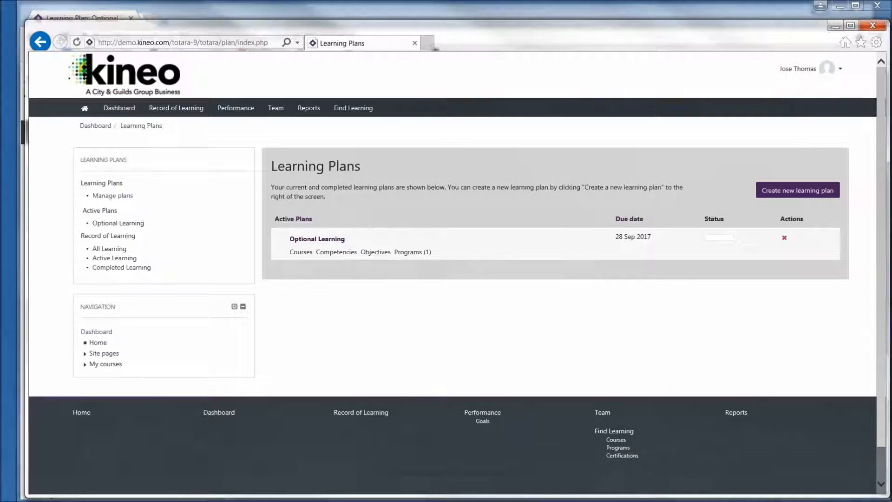
- Review the overview, courses and programs of the Optional Learning plan and open its Totara 101 program
click(324, 240)
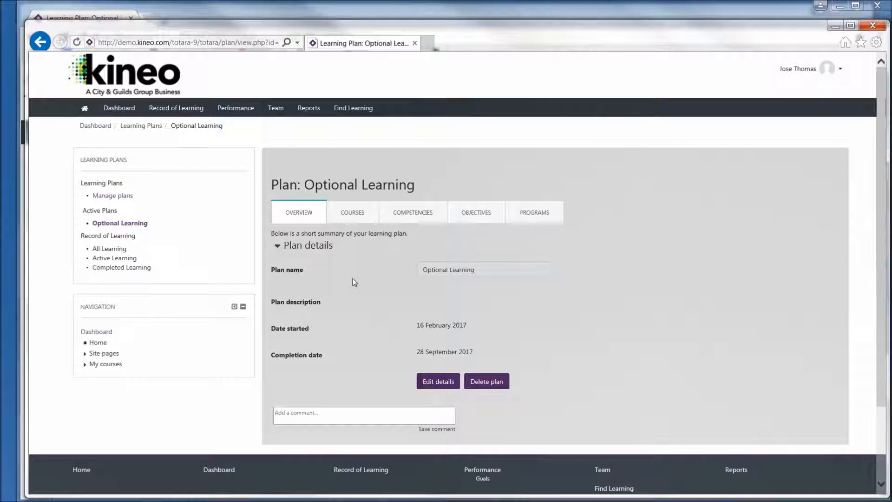
click(353, 215)
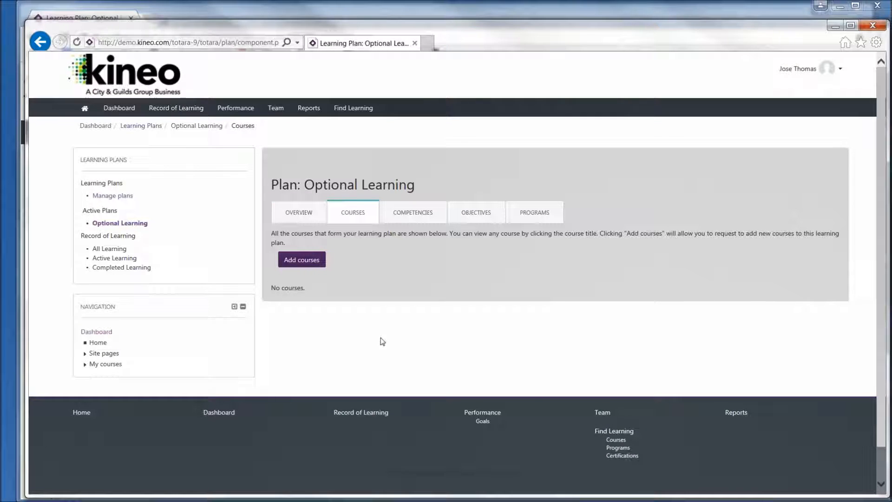
click(305, 213)
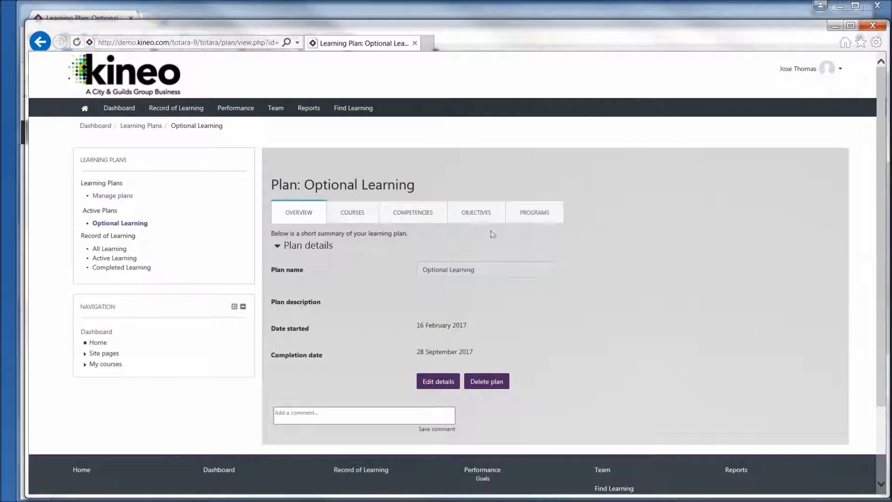
click(534, 216)
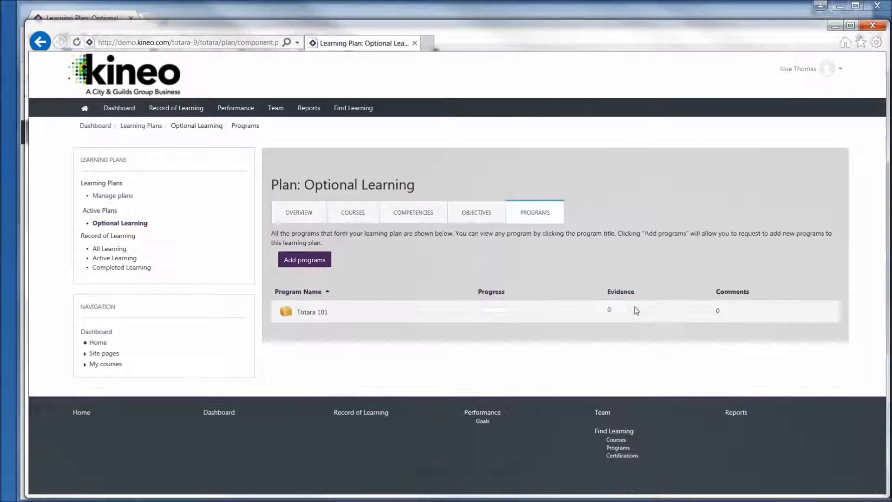
click(315, 312)
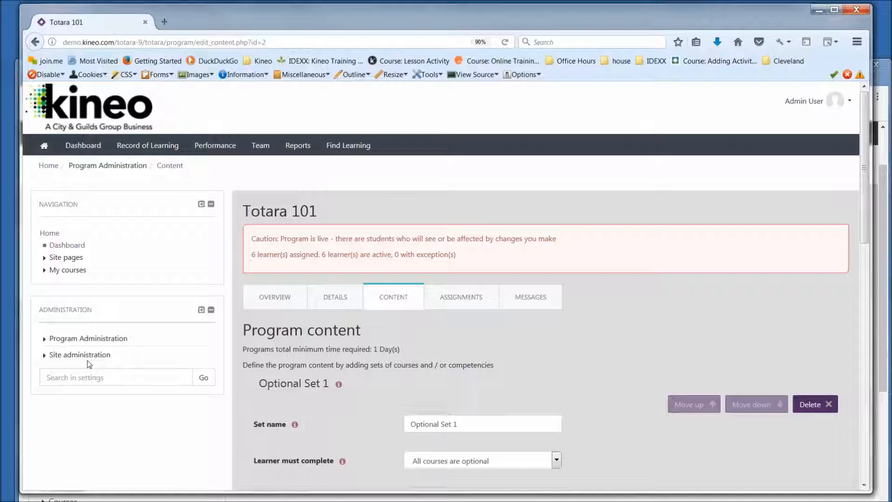
- In the admin's Firefox session, open Optional Program from the Continuation of Learning on Totara category for editing
click(87, 357)
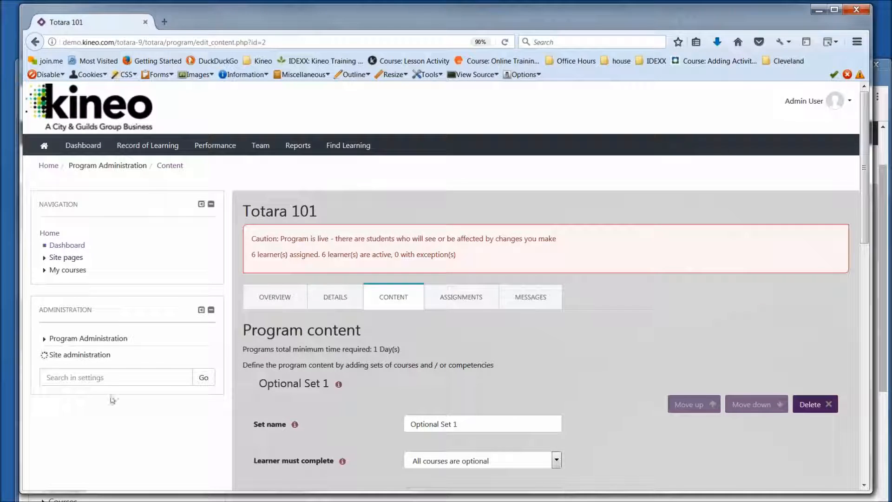
scroll(149, 400, down, 1)
scroll(149, 400, down, 3)
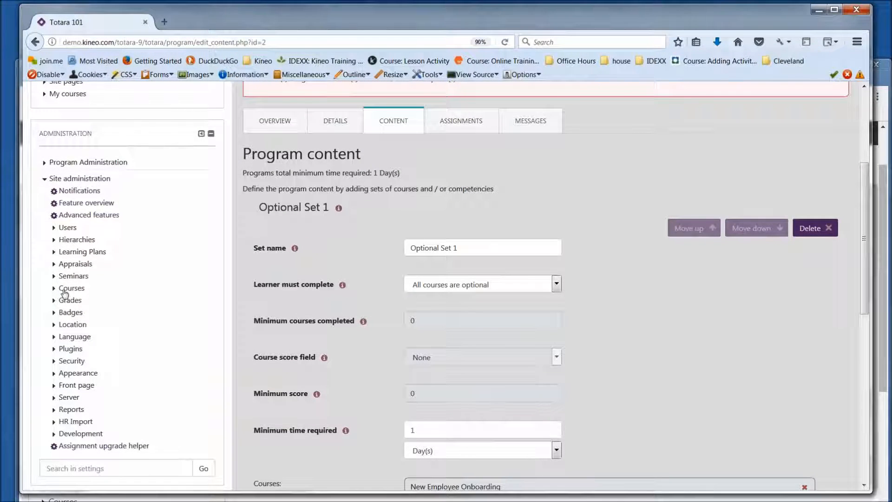
click(64, 291)
click(98, 336)
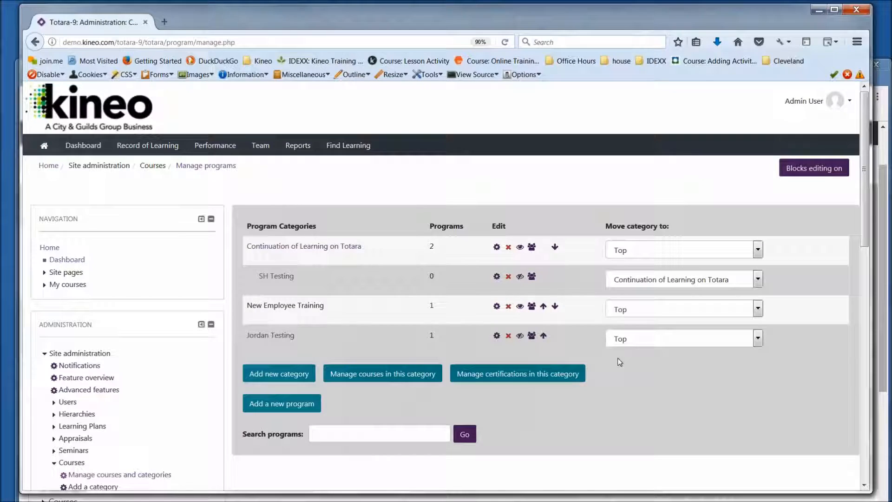
click(342, 249)
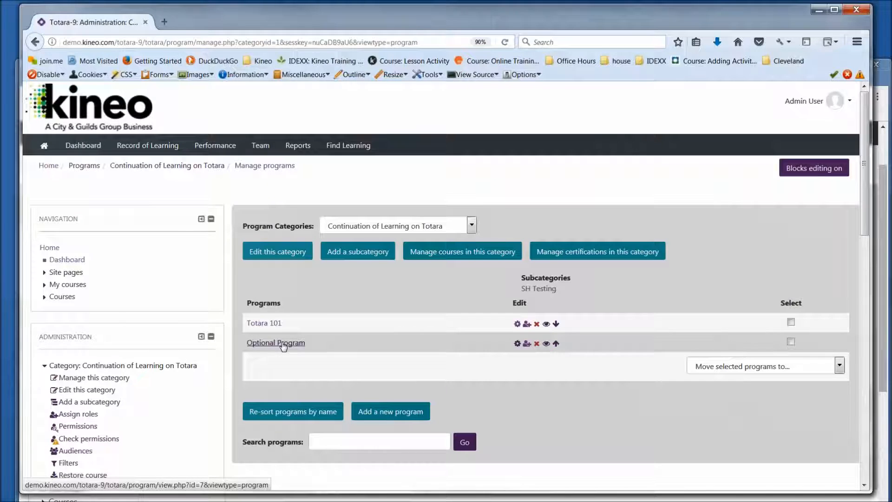
click(517, 344)
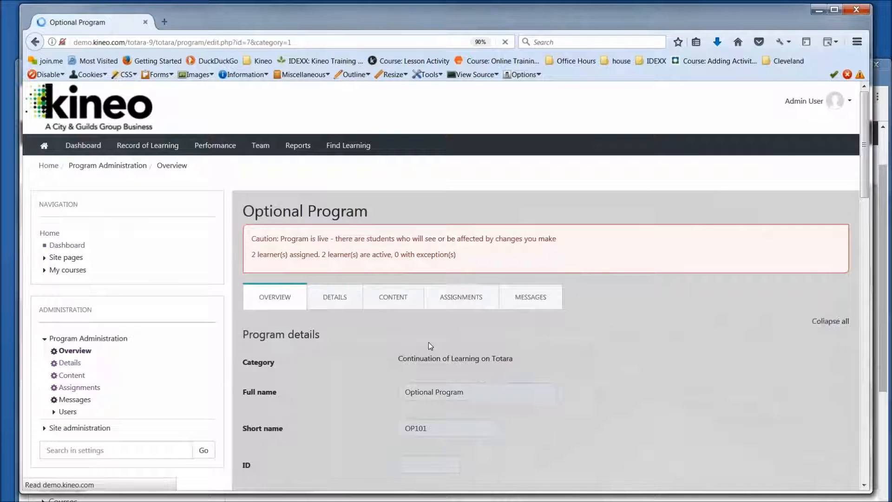
- Examine Optional Program's content, comparing the completion rules and courses of the Step 1 and Step 2 Optional Courses sets
scroll(360, 344, down, 2)
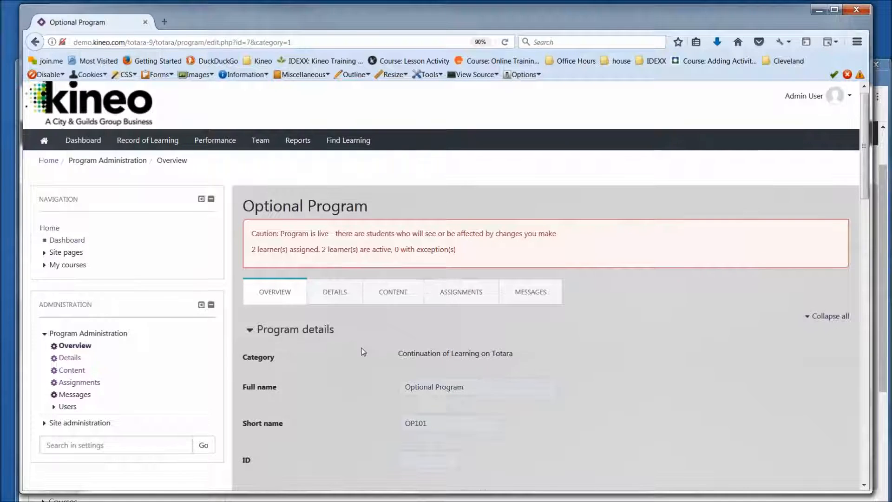
click(399, 237)
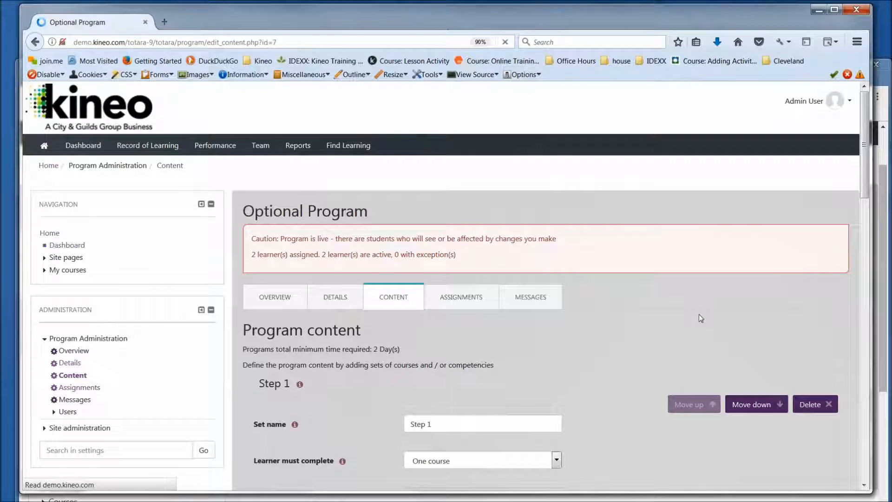
scroll(593, 344, down, 5)
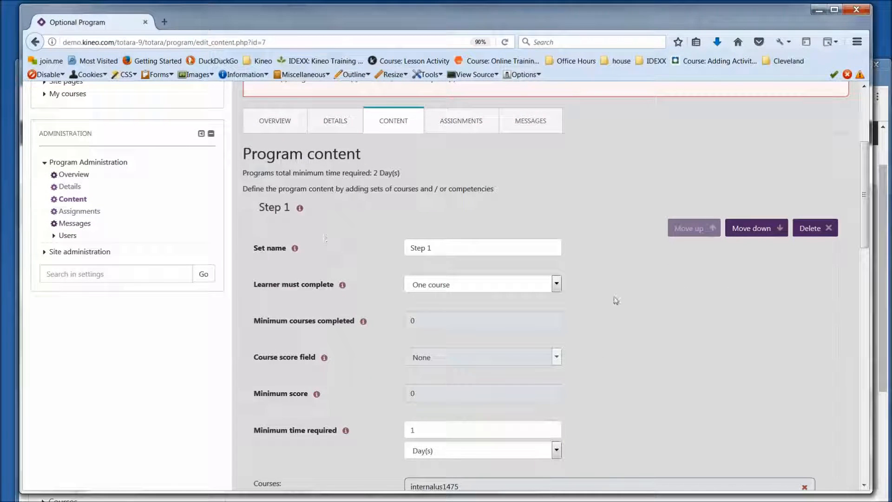
scroll(618, 304, down, 3)
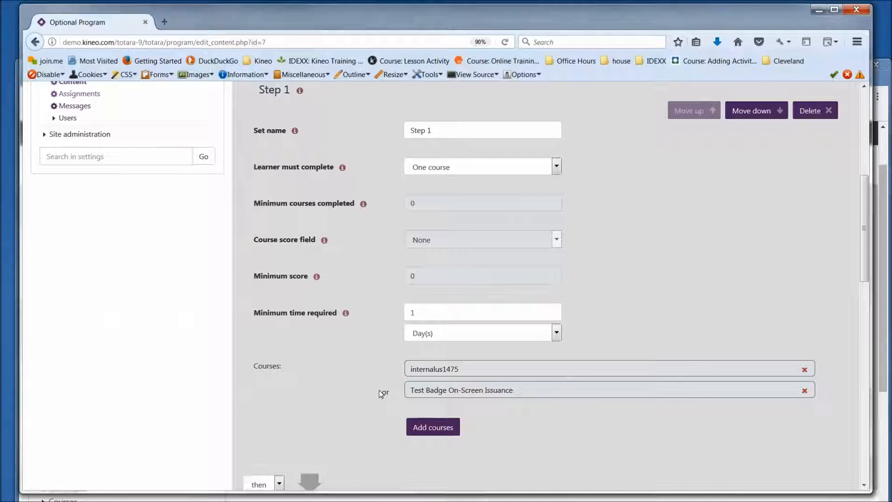
scroll(381, 393, down, 6)
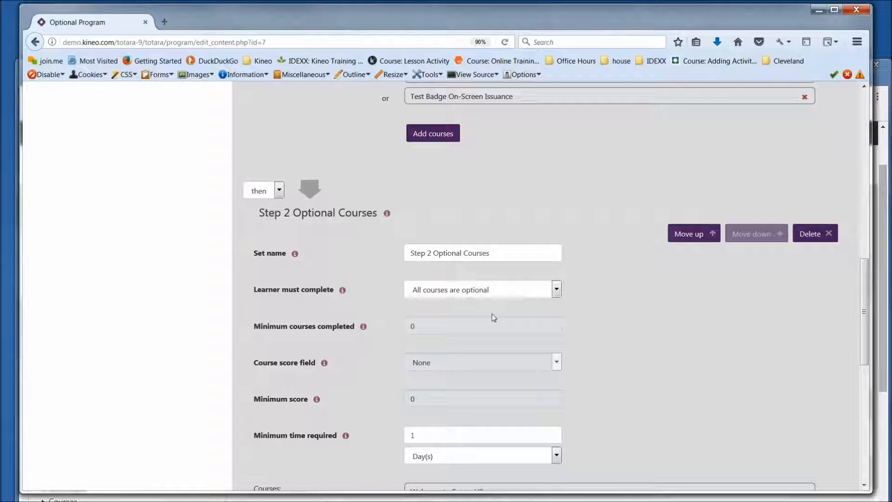
scroll(625, 365, down, 3)
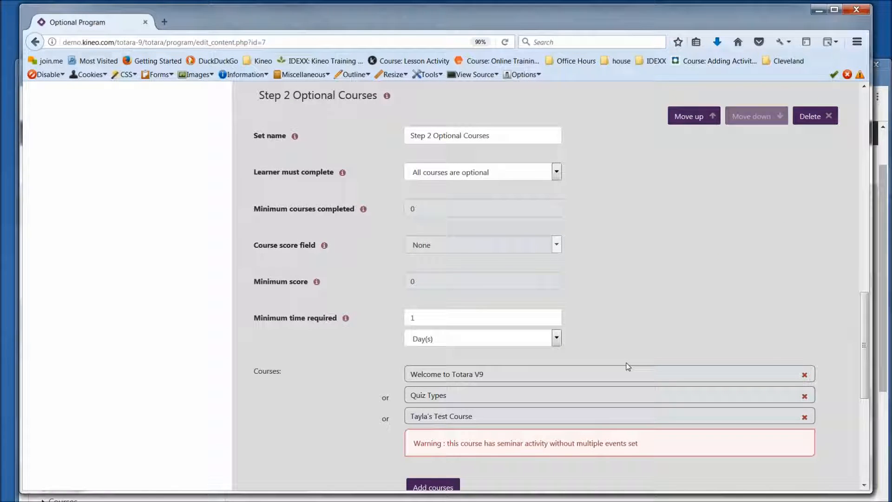
- Switch to the manager's Chrome session, move the window up and enlarge it, and open the manager's dashboard
scroll(628, 367, down, 2)
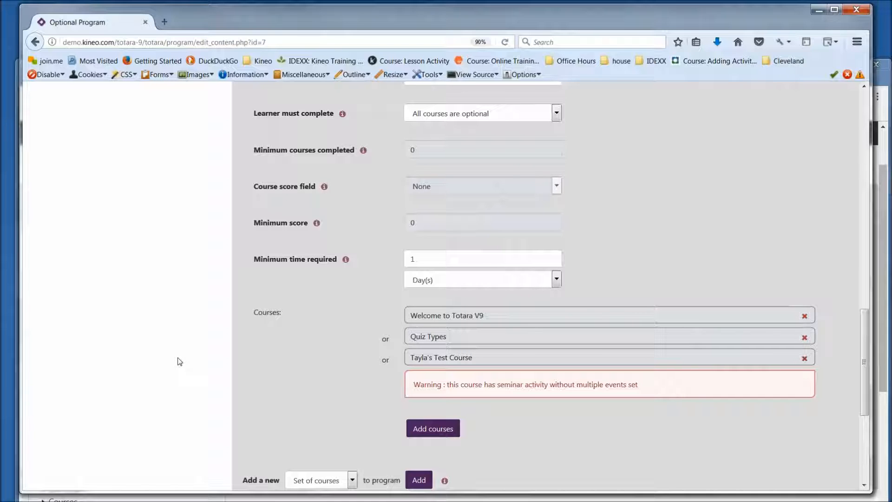
key(alt+Tab)
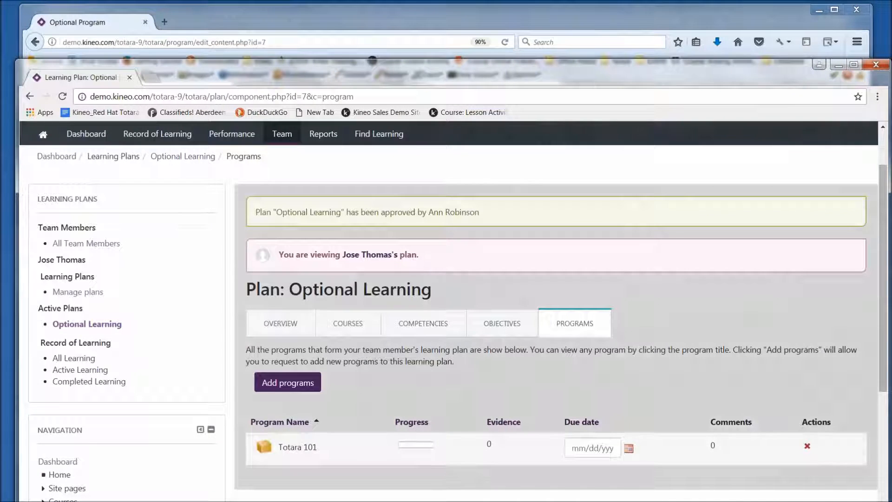
drag(464, 63, 459, 4)
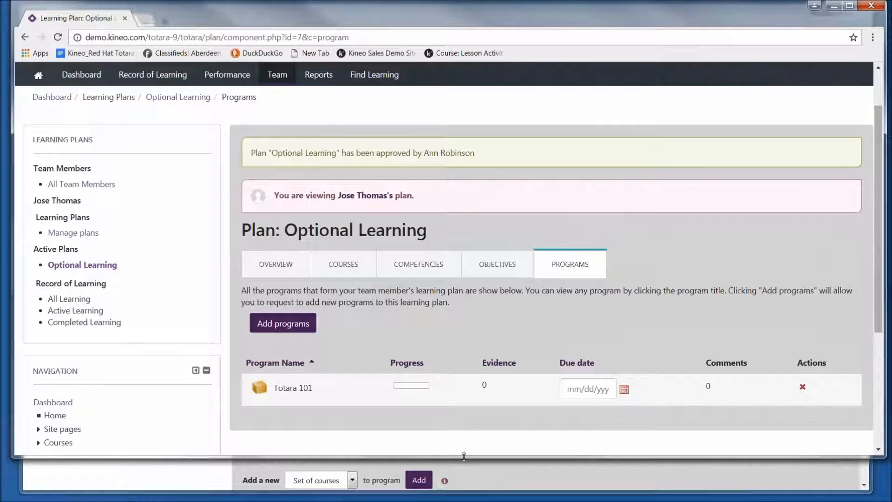
drag(463, 456, 464, 486)
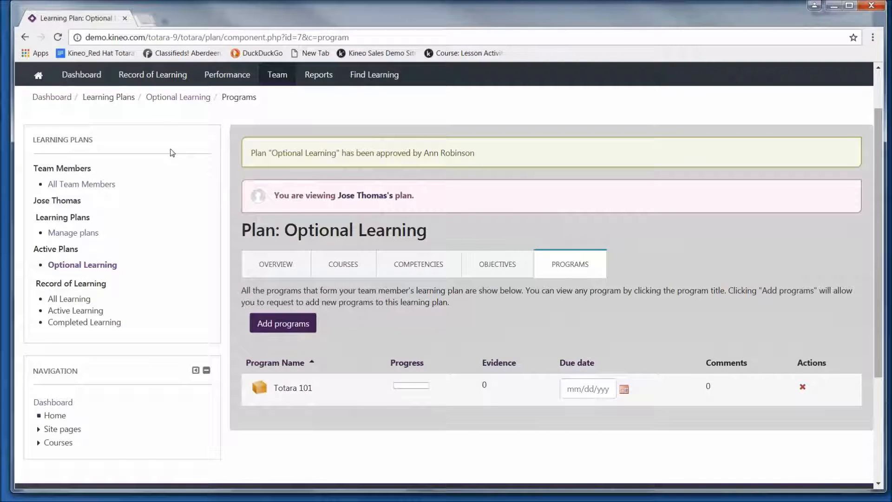
click(58, 98)
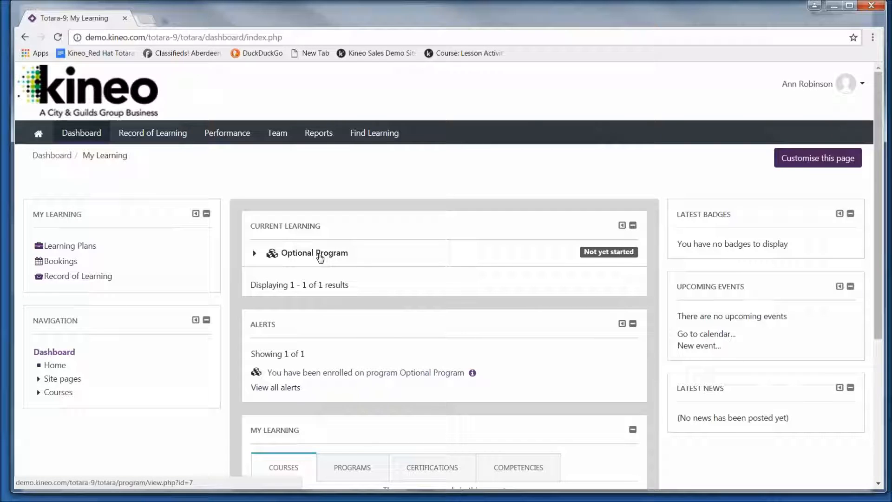
- Open Optional Program from the manager's current learning and review the courses and availability of Step 1 and Step 2 Optional Courses
click(320, 257)
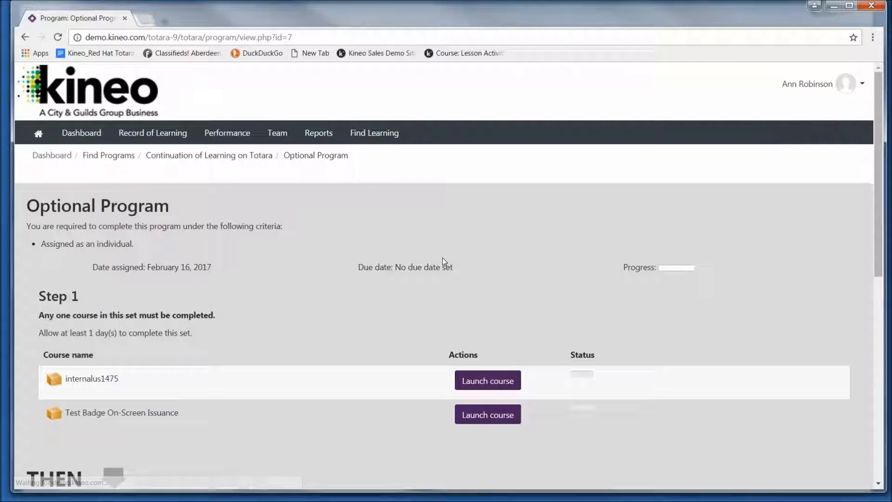
scroll(374, 266, down, 3)
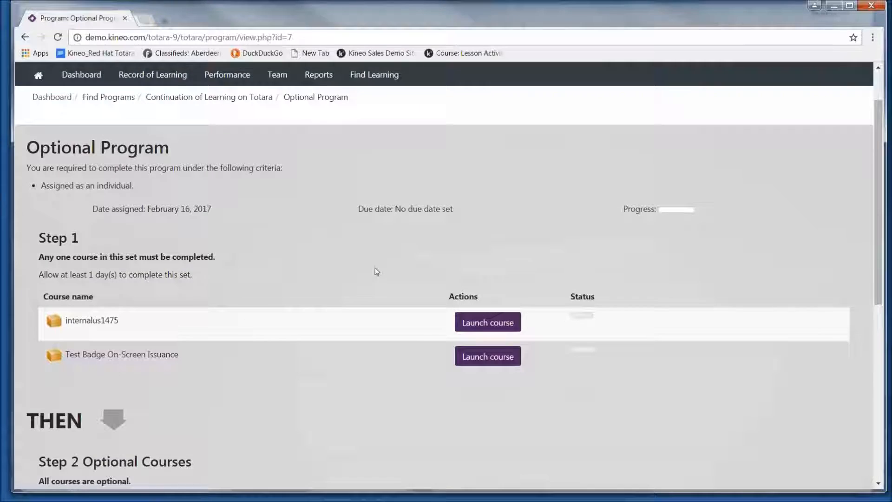
scroll(377, 271, down, 1)
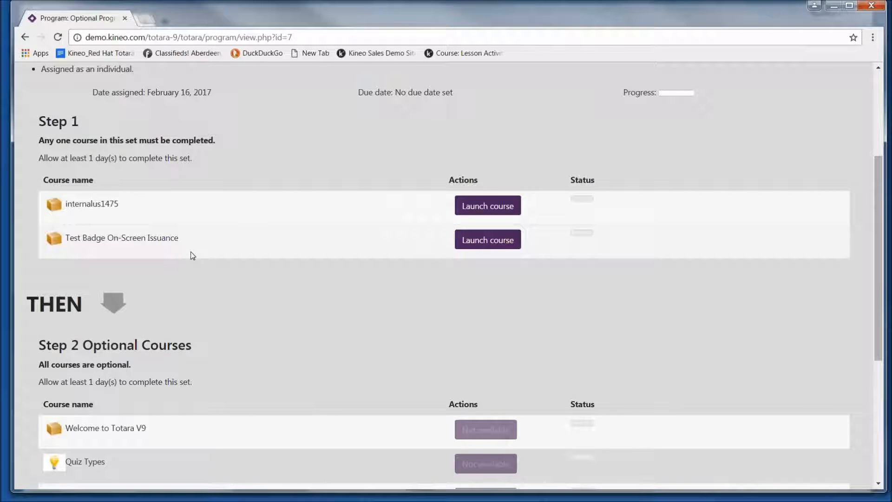
scroll(192, 254, down, 1)
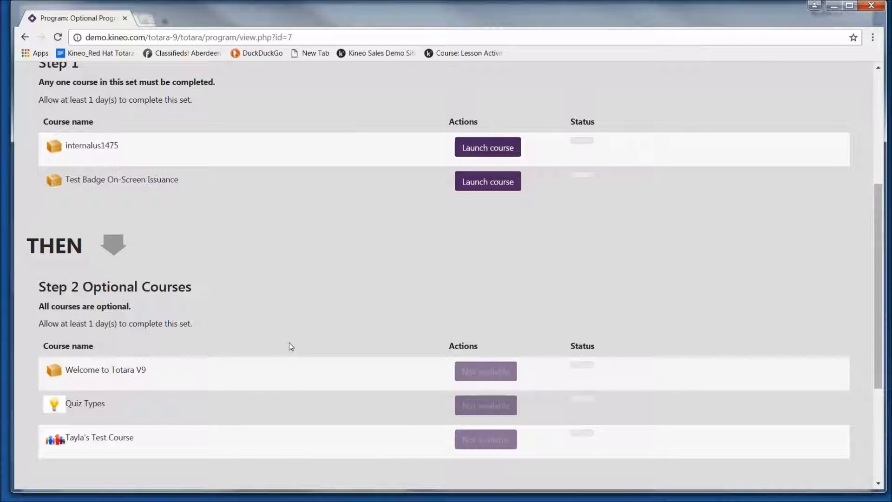
- Launch the internalus1475 course from Step 1 and mark it complete through self completion
click(481, 147)
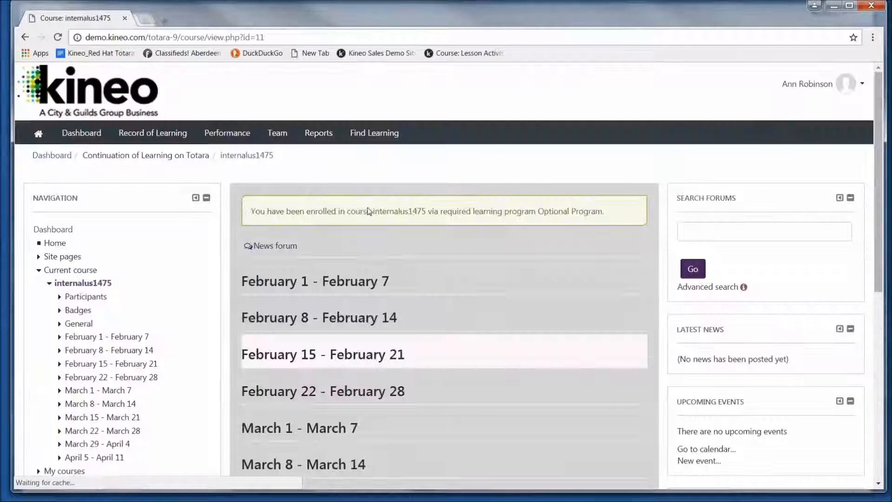
scroll(80, 277, down, 8)
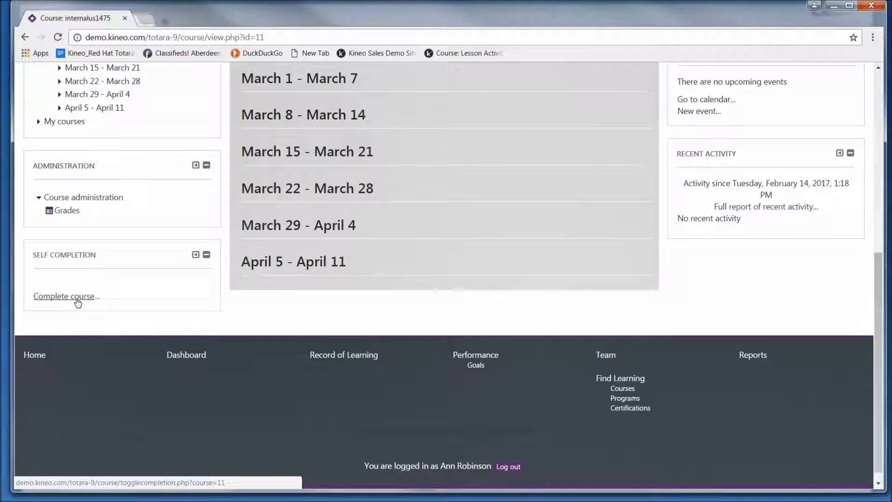
click(76, 298)
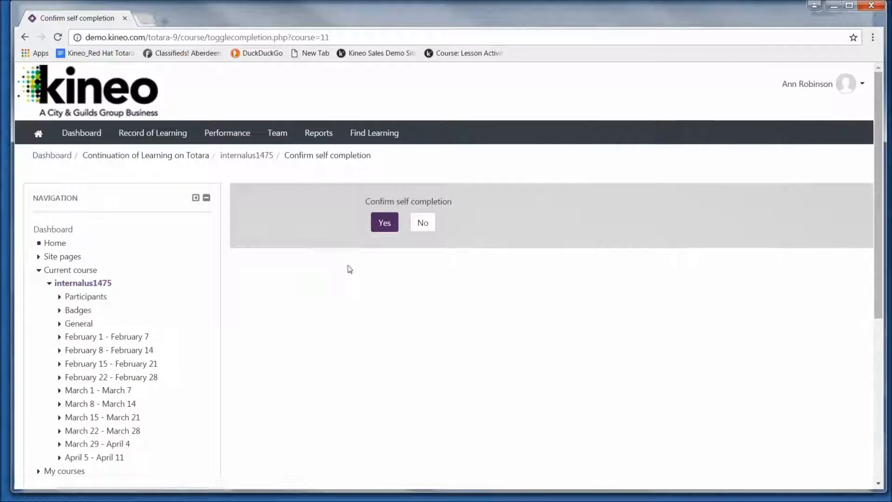
click(381, 229)
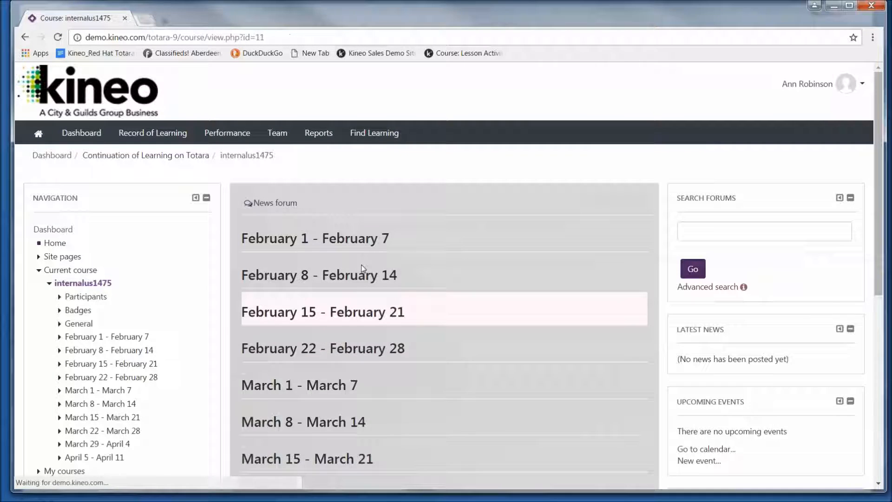
scroll(365, 269, down, 4)
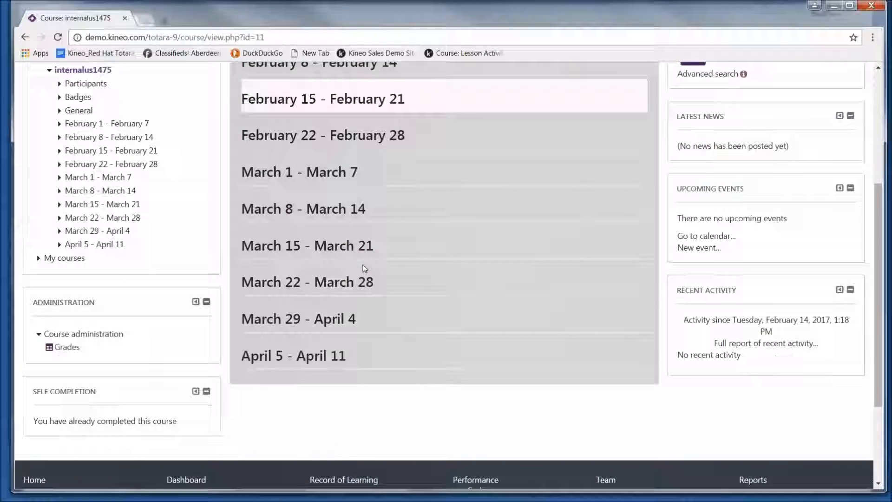
scroll(365, 269, up, 3)
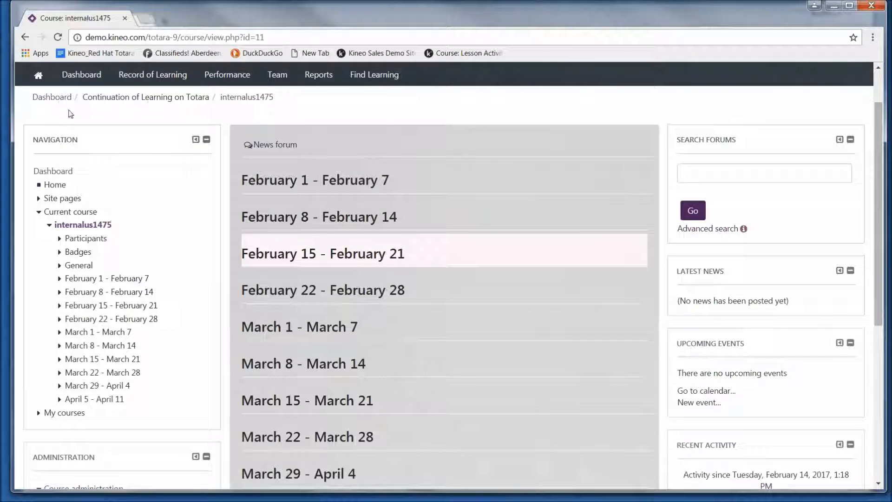
- Return to the dashboard and check the progress of the programs listed under My Learning
click(52, 96)
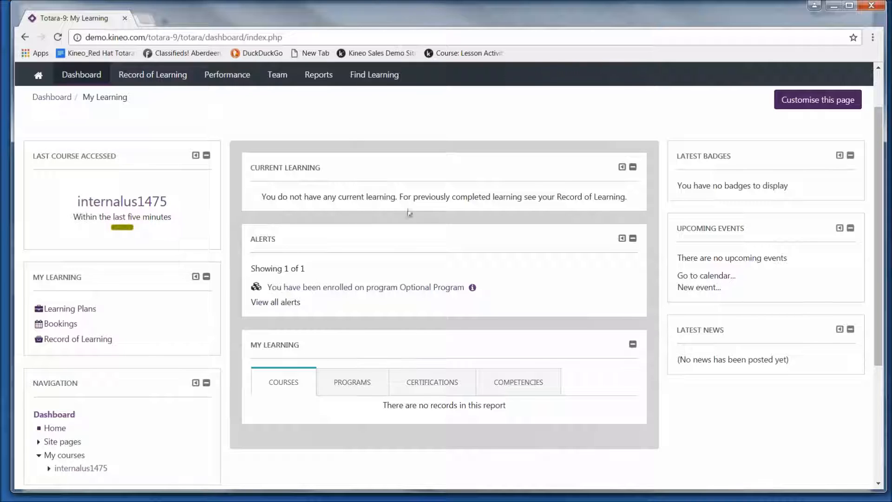
click(352, 380)
scroll(405, 335, down, 2)
scroll(404, 335, down, 1)
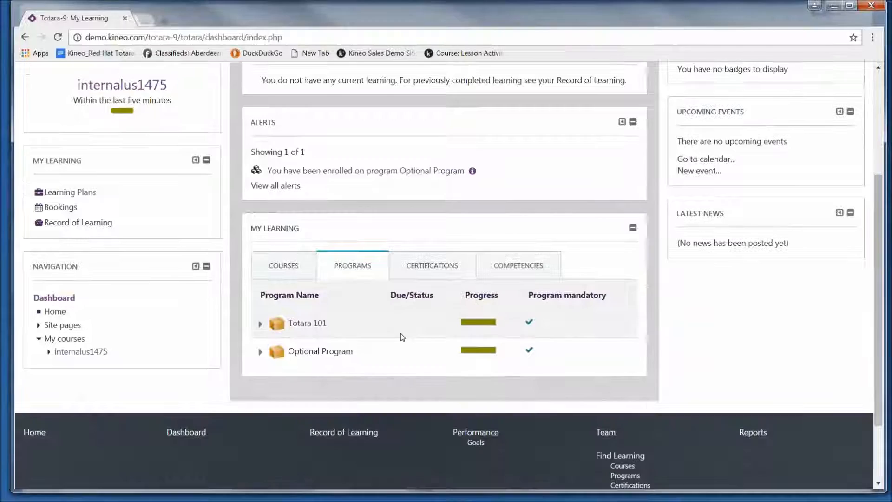
- Open Optional Program from the programs list and examine the course status and availability in Step 1 and Step 2 Optional Courses
click(303, 353)
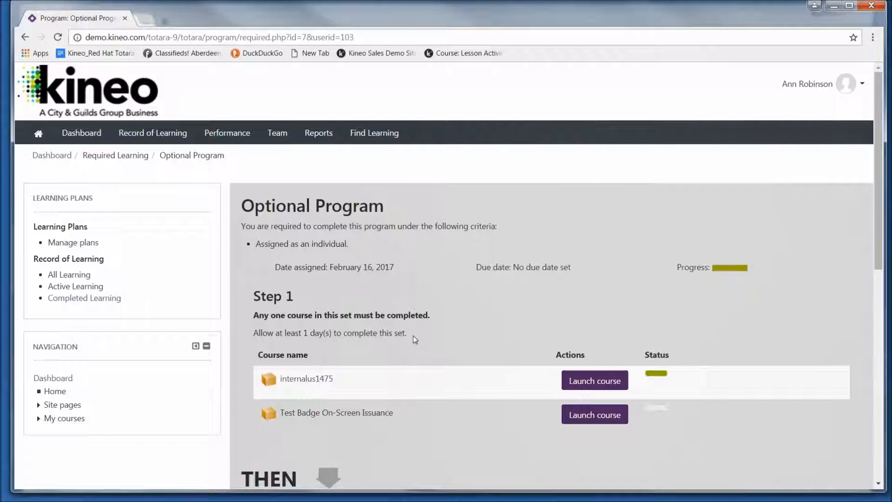
scroll(413, 335, down, 1)
scroll(414, 335, down, 1)
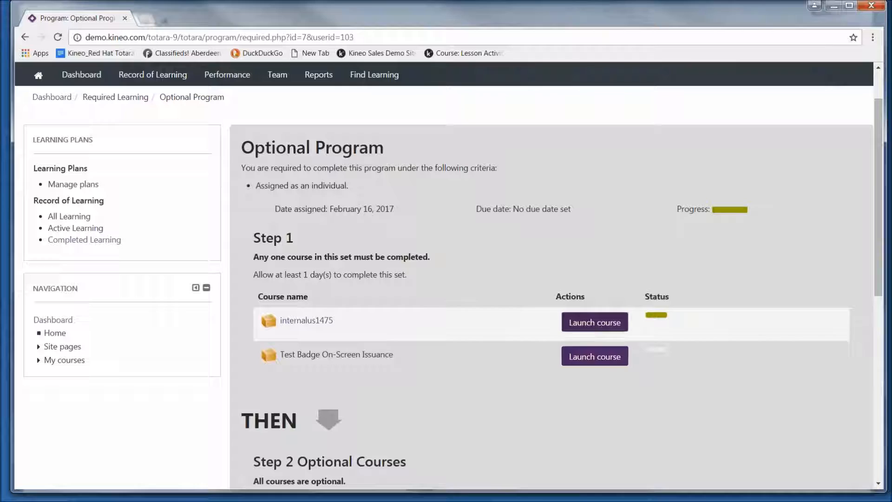
scroll(446, 276, down, 5)
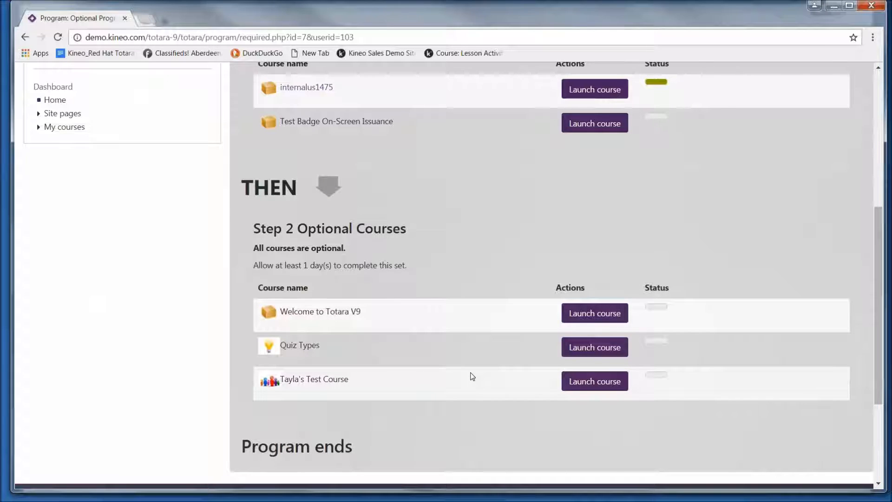
scroll(472, 375, down, 2)
scroll(473, 375, up, 5)
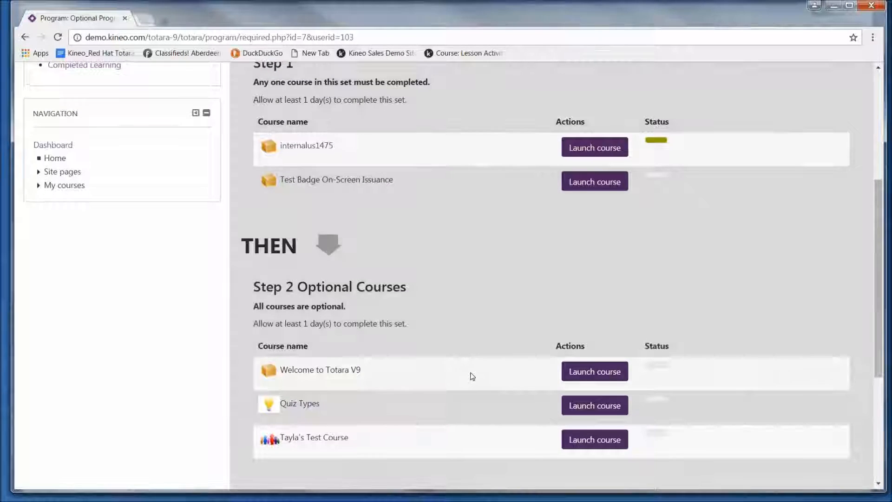